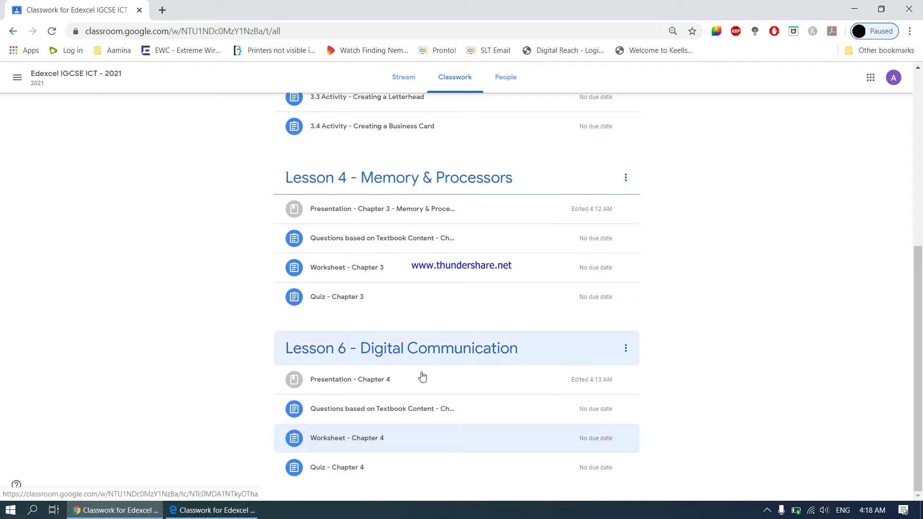
Open the attachment of Worksheet - Chapter 4 in a new window and download the Digital Communication Past Paper Questions - Part 2 document.
click(371, 441)
click(360, 441)
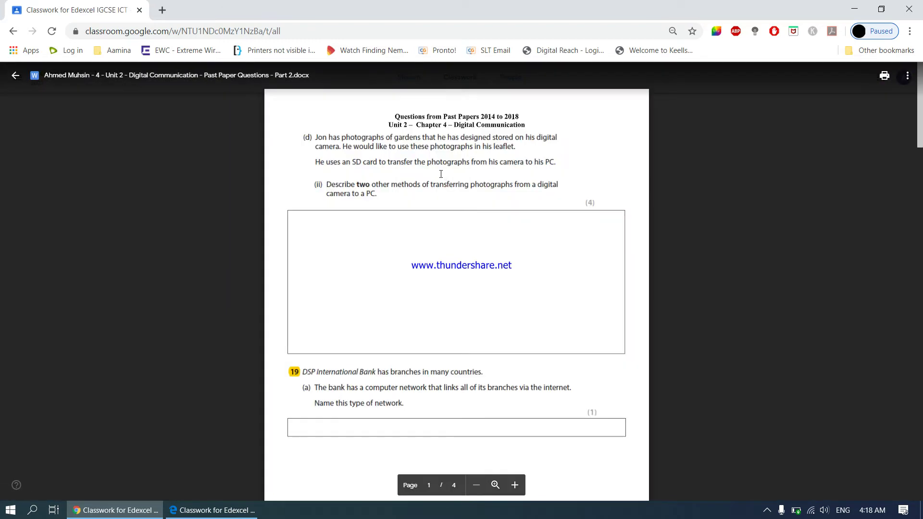
click(907, 76)
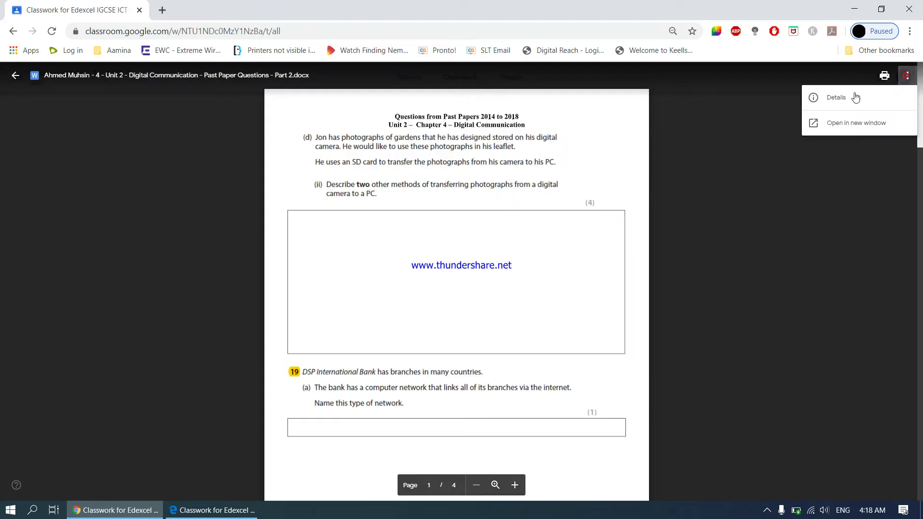
click(830, 122)
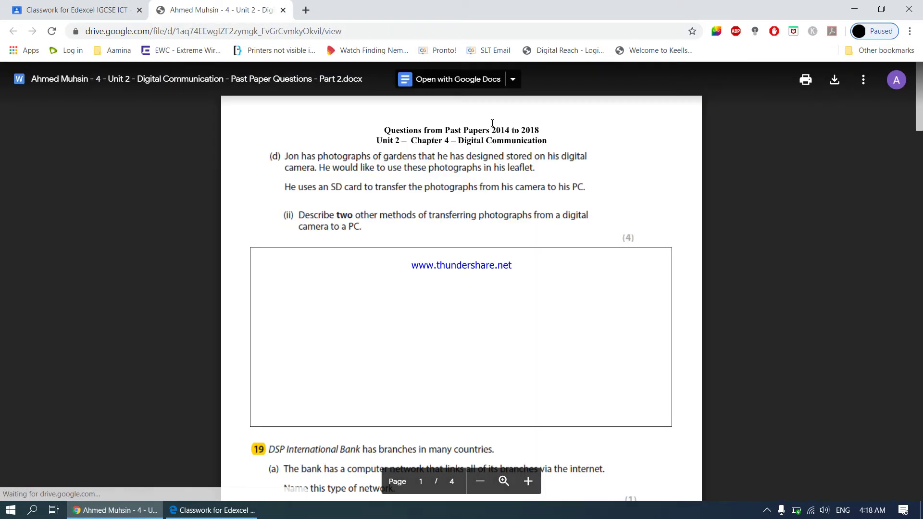
click(835, 81)
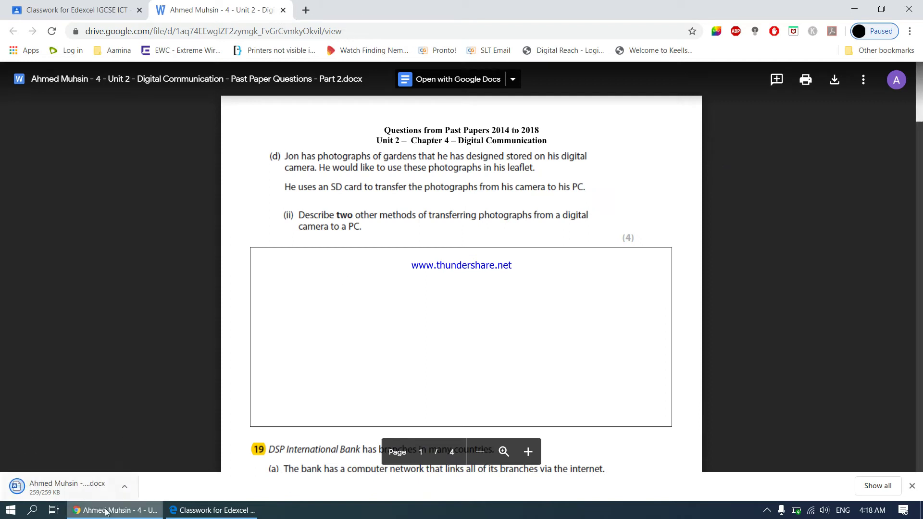
Open the downloaded past paper document in Word, maximize its window and enable editing.
click(123, 487)
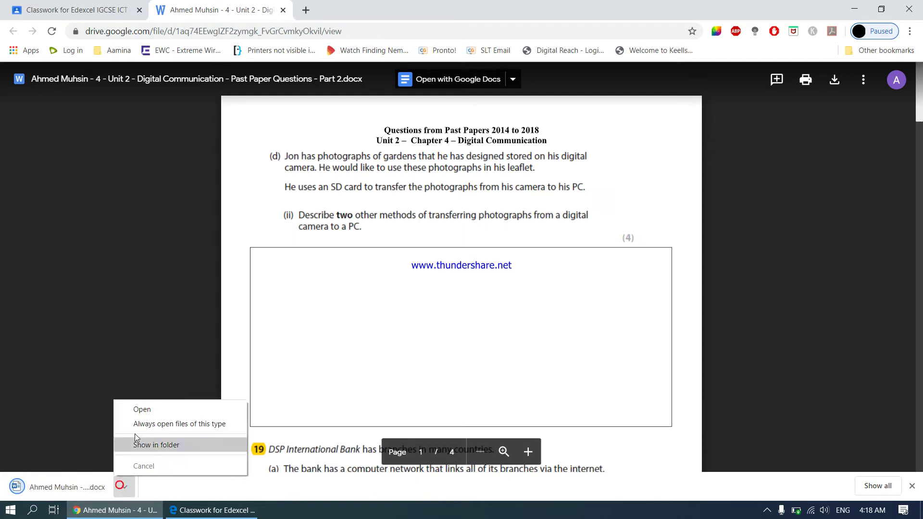
click(137, 408)
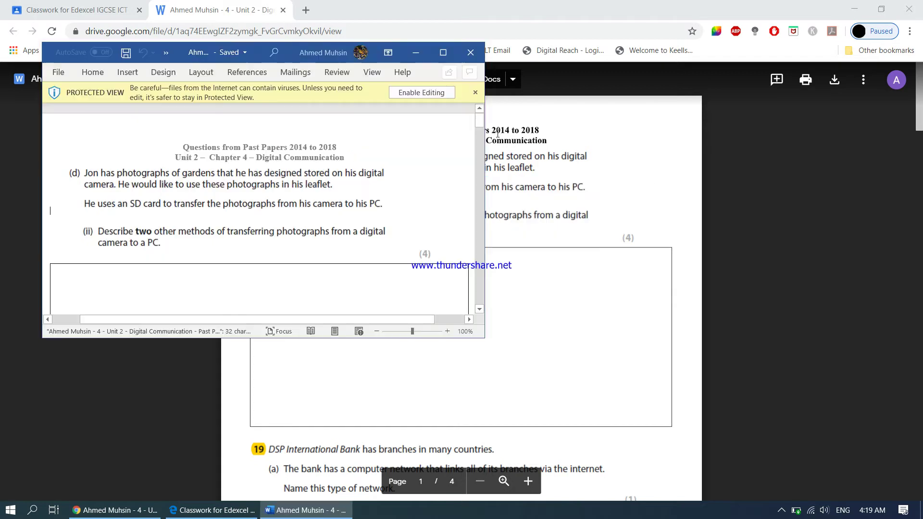
click(443, 53)
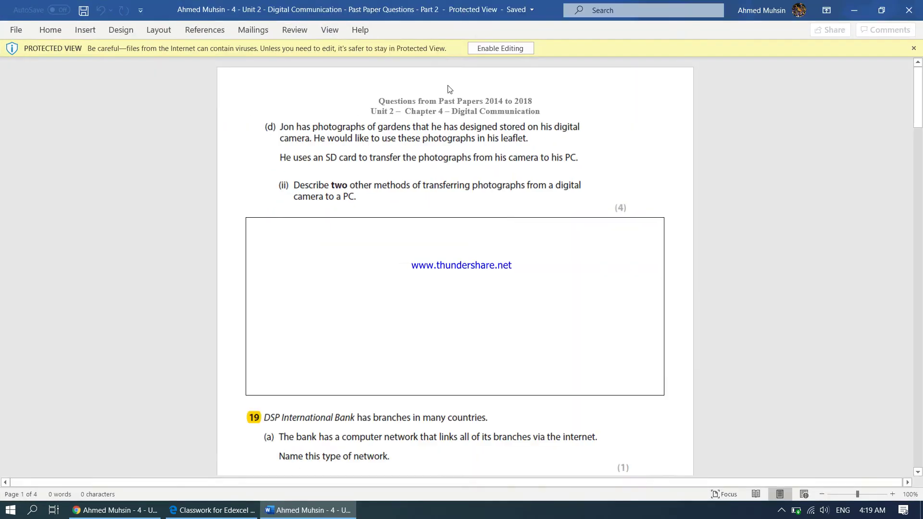
click(520, 48)
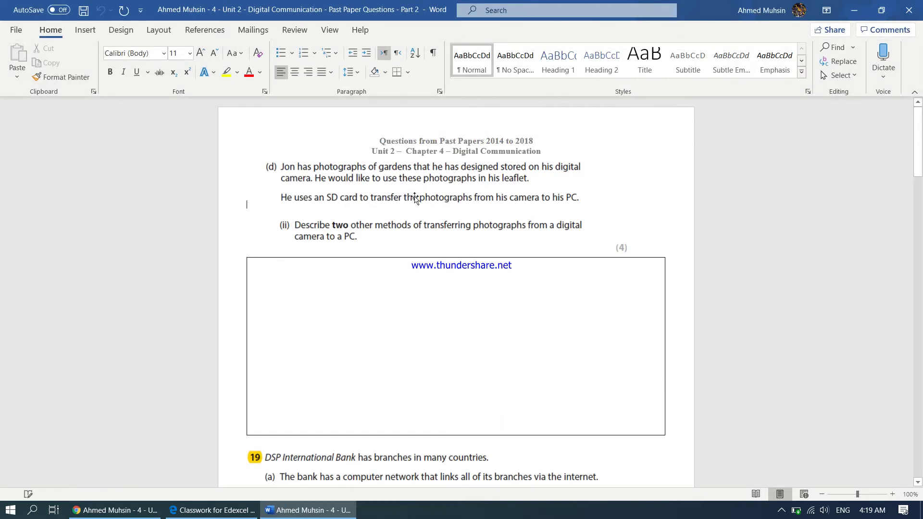
Answer question (d)(ii) with a Bluetooth method, saying the person named in the question would have to pair his digital camera and his PC together.
scroll(368, 211, down, 1)
scroll(368, 210, up, 1)
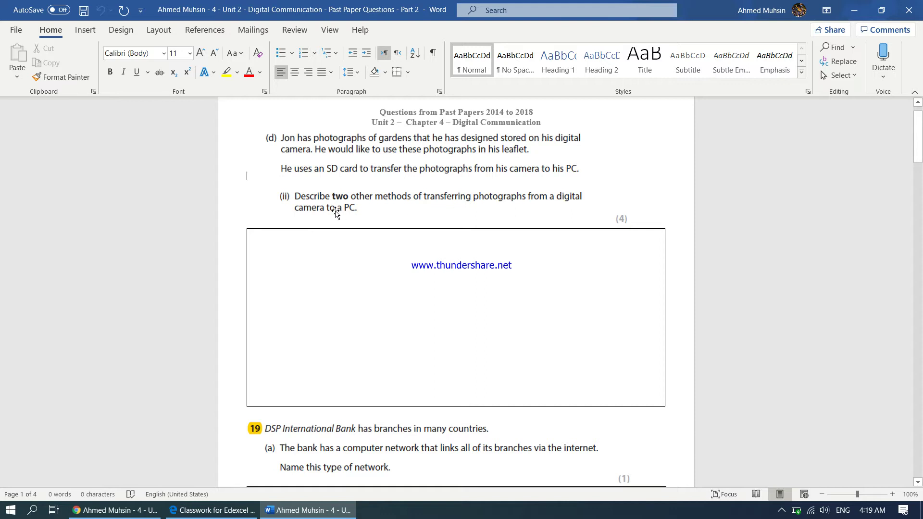
click(331, 247)
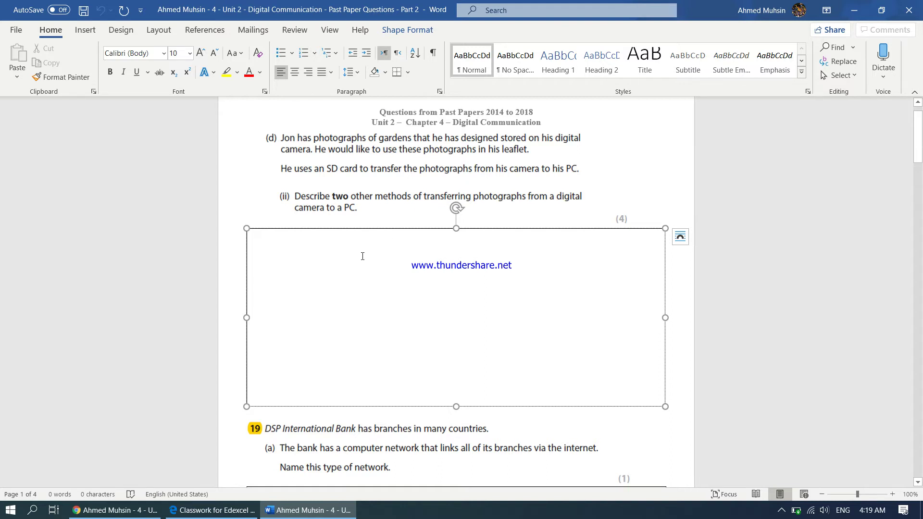
text(Using Bluetott)
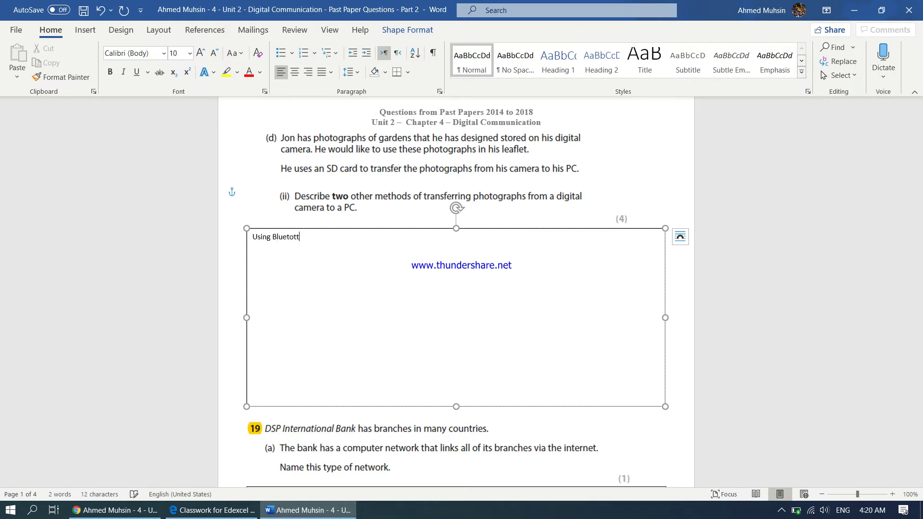
key(BackSpace)
key(BackSpace)
text(oth, Jon would have to pair his)
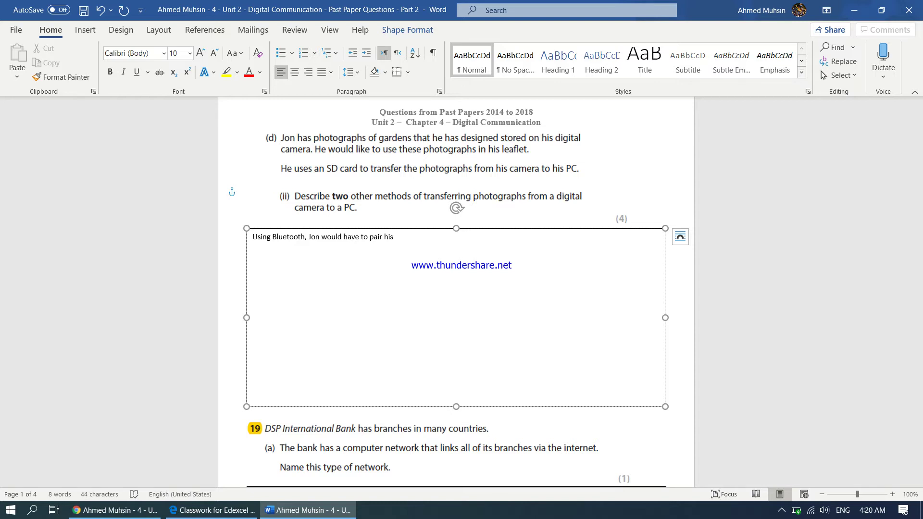
text( digital camera t)
key(BackSpace)
text(and his)
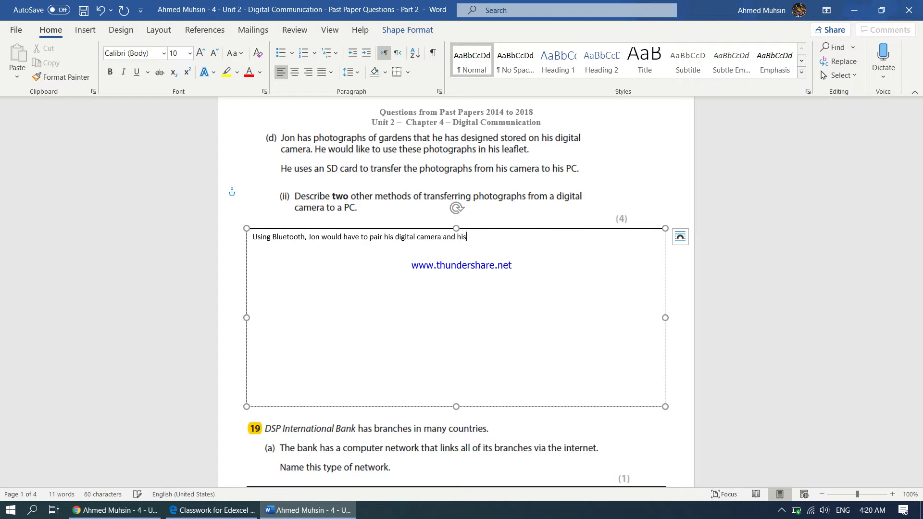
text( PC together.)
click(375, 236)
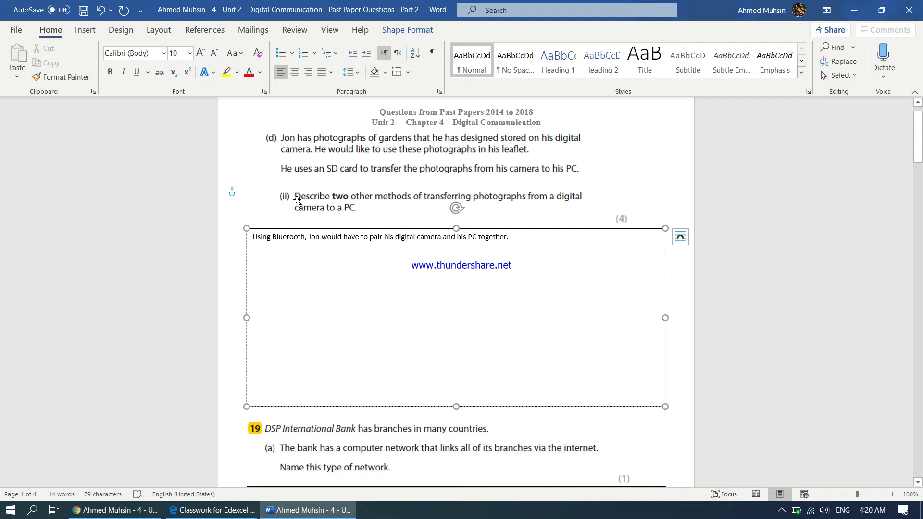
drag(272, 239, 416, 239)
click(368, 239)
Add a data cable paragraph saying the named person could connect one end of the cable to the digital camera and the other end to the PC.
click(525, 236)
key(Return)
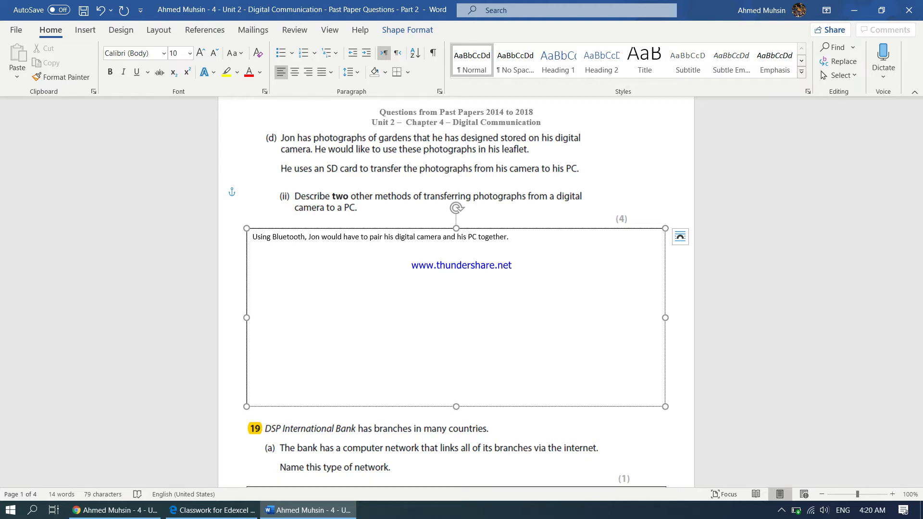
text(Using a data cable, Jon could connect one end of theca)
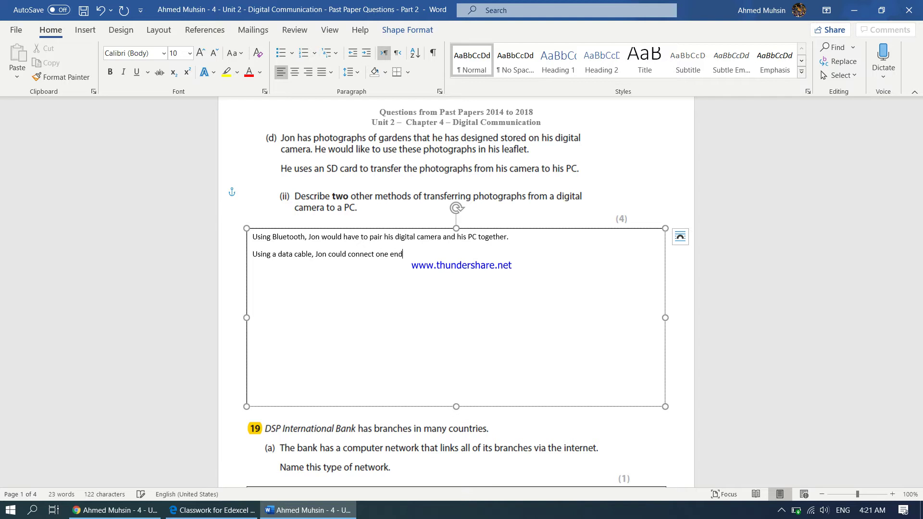
key(BackSpace)
key(BackSpace)
text(cable to the digital came)
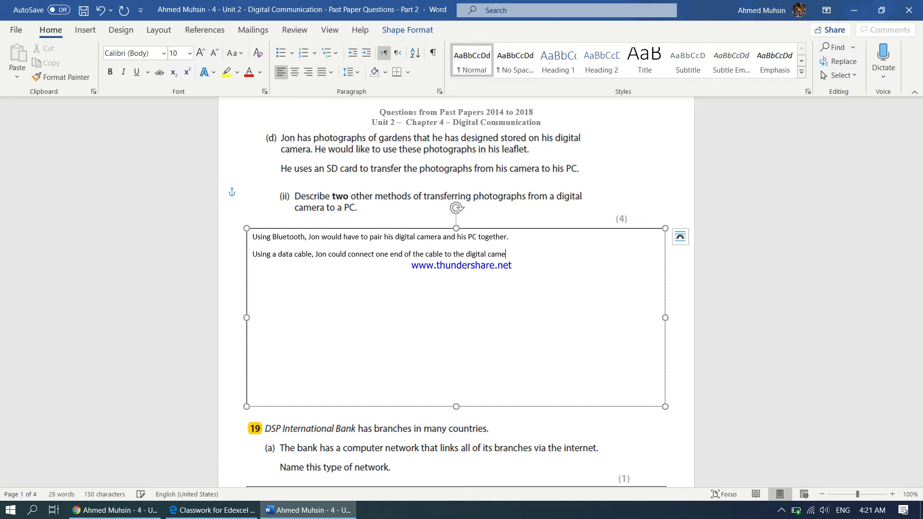
text(ra and the other end to the PC)
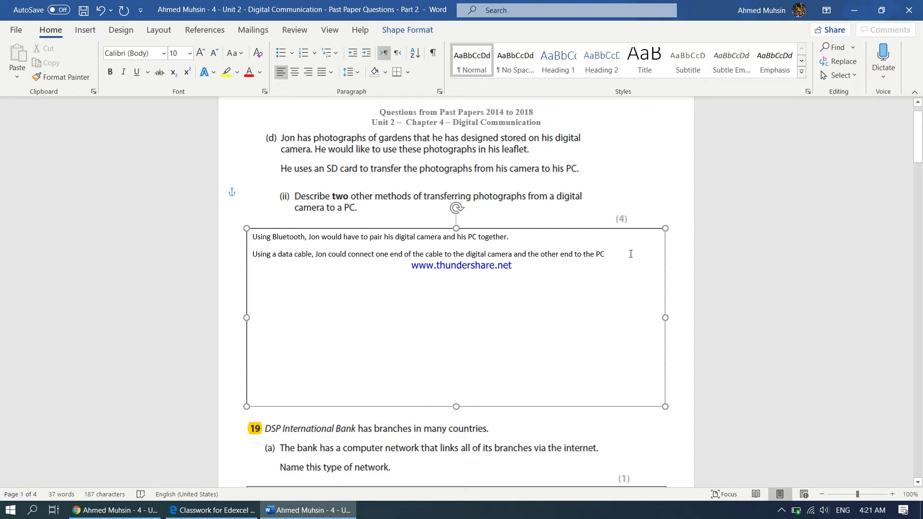
Answer question 19 (a) on the bank's type of network with "Wide Area Network".
scroll(600, 260, down, 4)
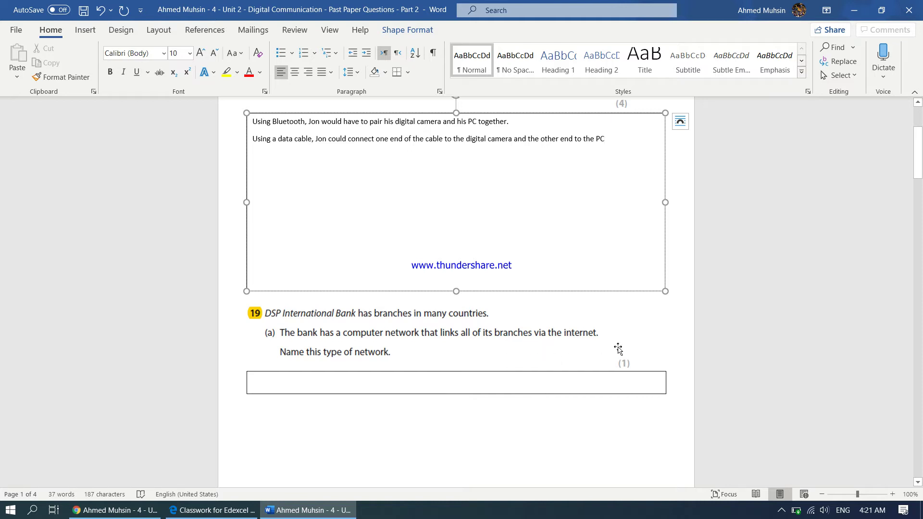
click(418, 382)
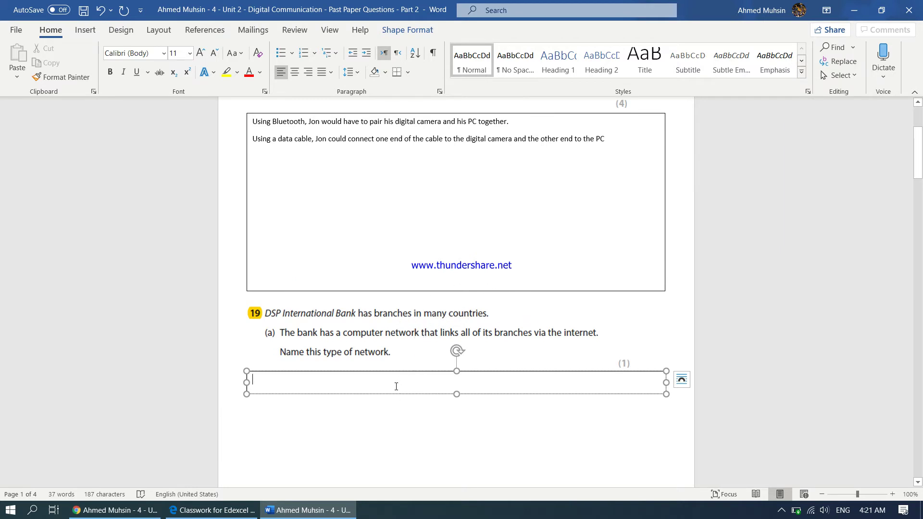
text(W)
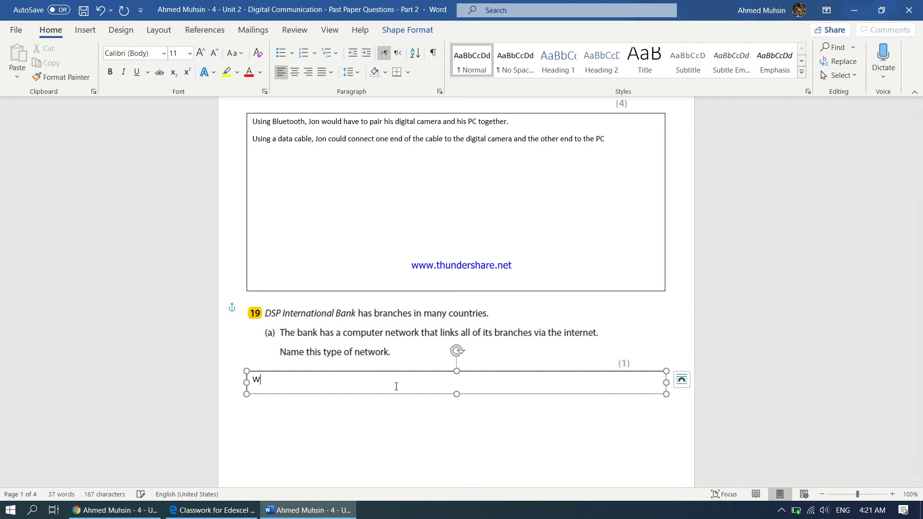
text(ide Are netw)
key(BackSpace)
key(BackSpace)
key(BackSpace)
key(BackSpace)
key(BackSpace)
text(a Network)
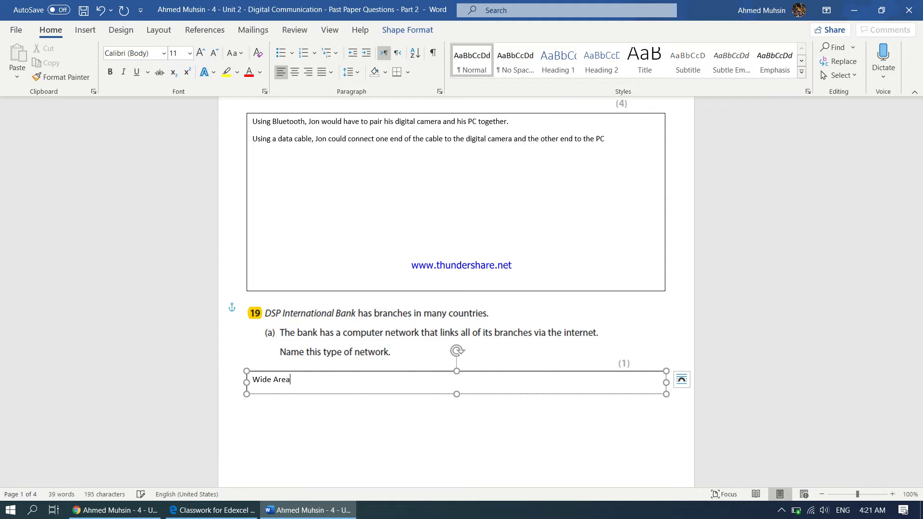
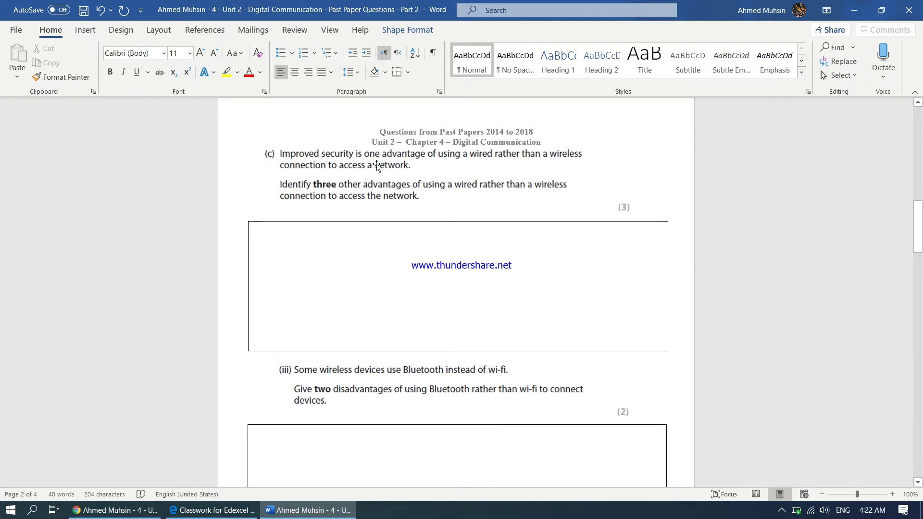
Enter the first advantage in question (c)'s answer box: "The connection would be much more stable than a wireless connection".
click(356, 162)
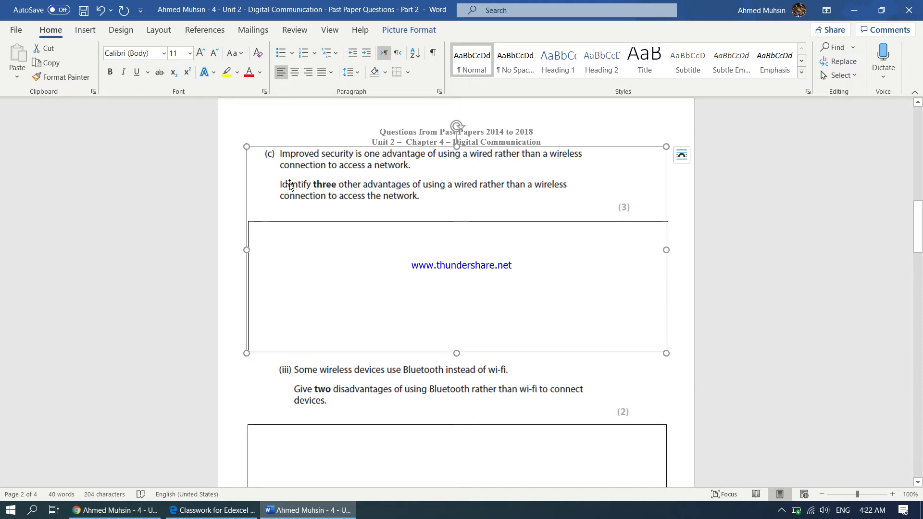
click(282, 223)
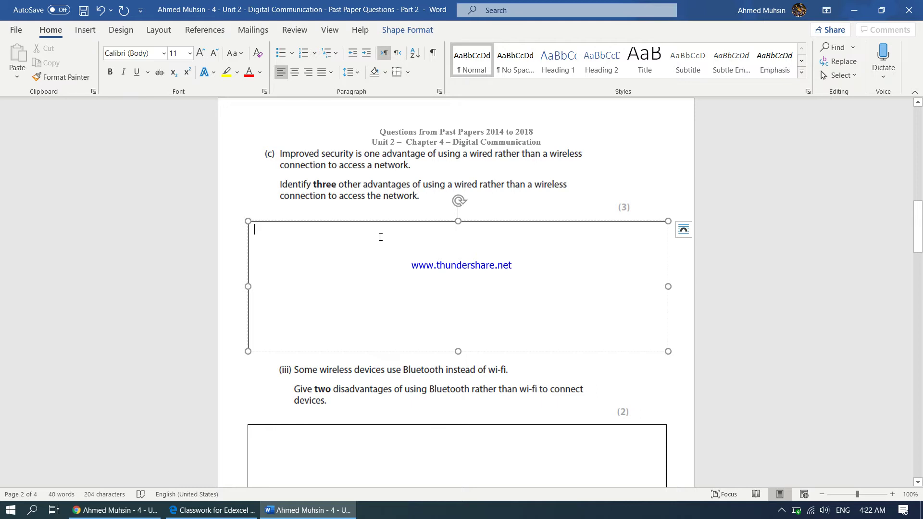
text(The )
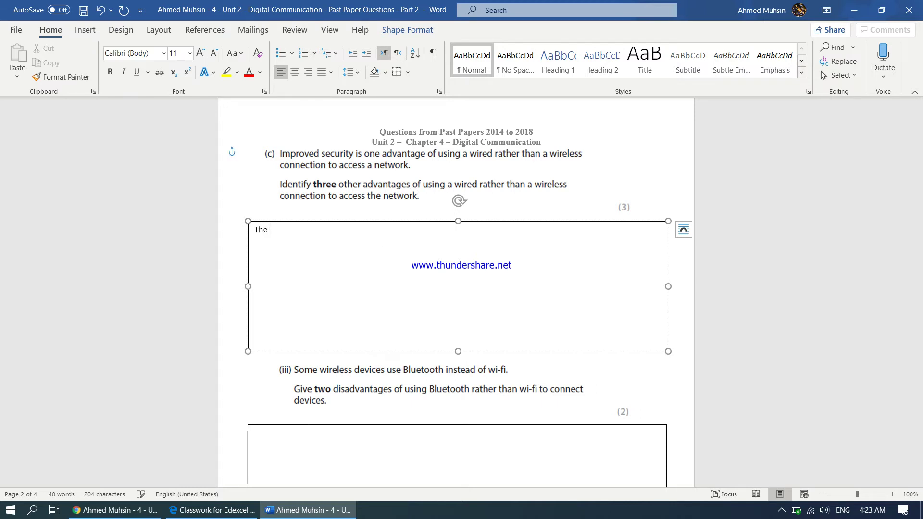
text(connection wou)
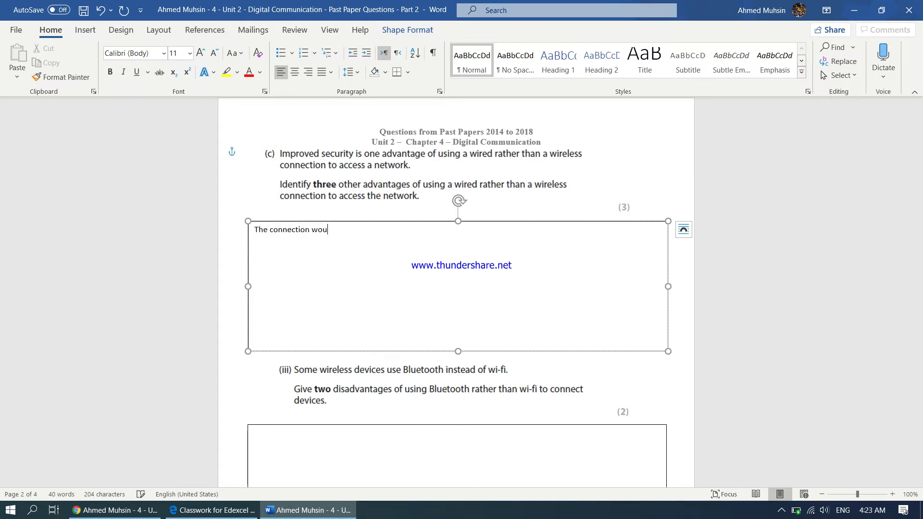
text(ld be much more stable than a )
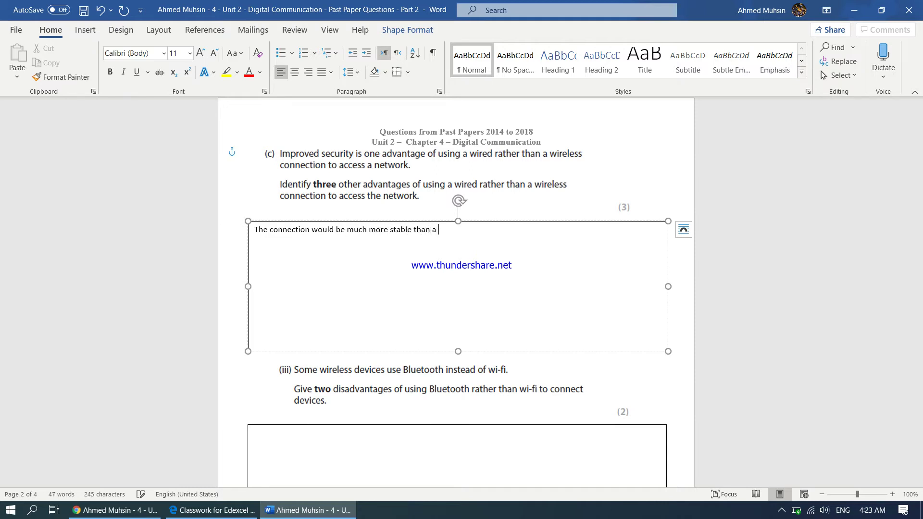
text(wireless connection)
Add the second advantage as a new paragraph: "Wired connections are not affected by other electromagnetic signals which would cause interferences".
key(Return)
text(Wired connect)
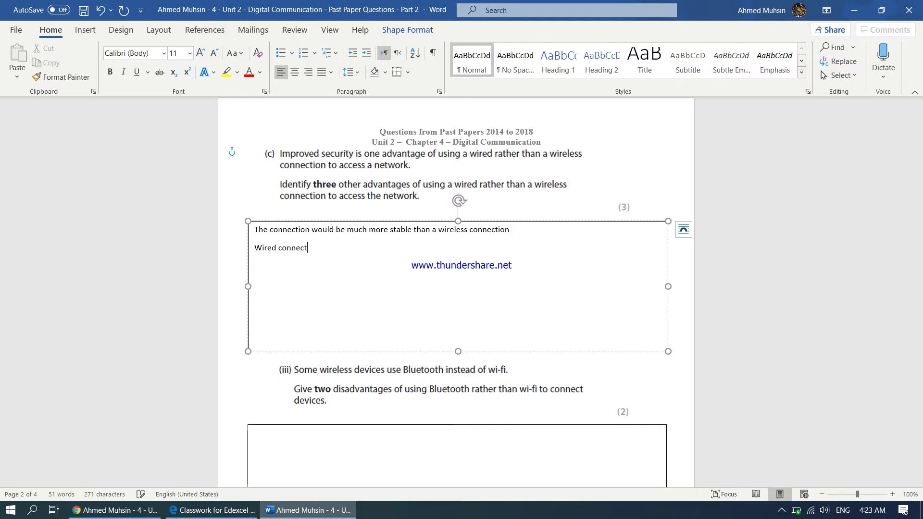
text(ions are not affected by ot)
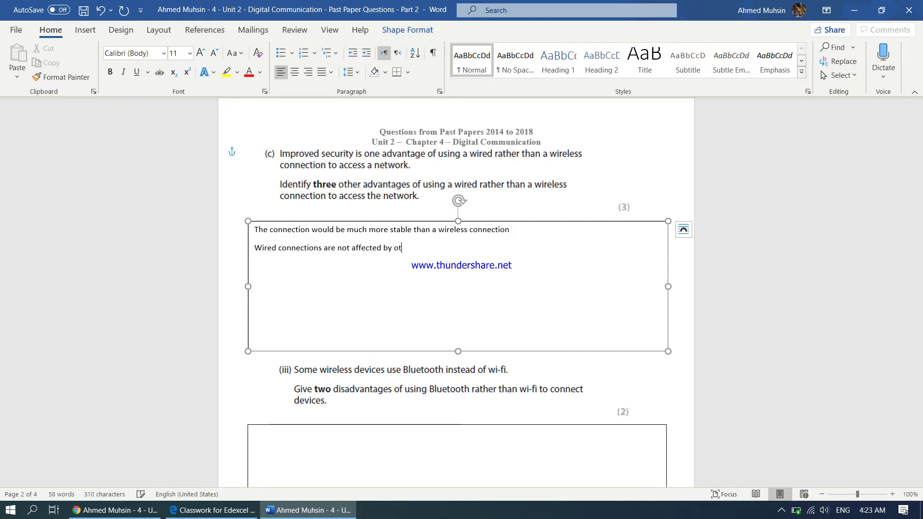
text(her electromagneti)
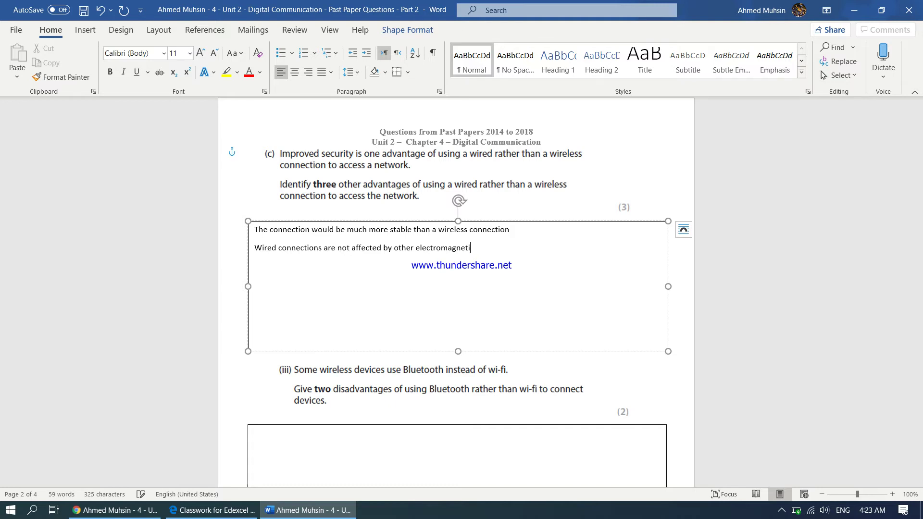
text(c signals which )
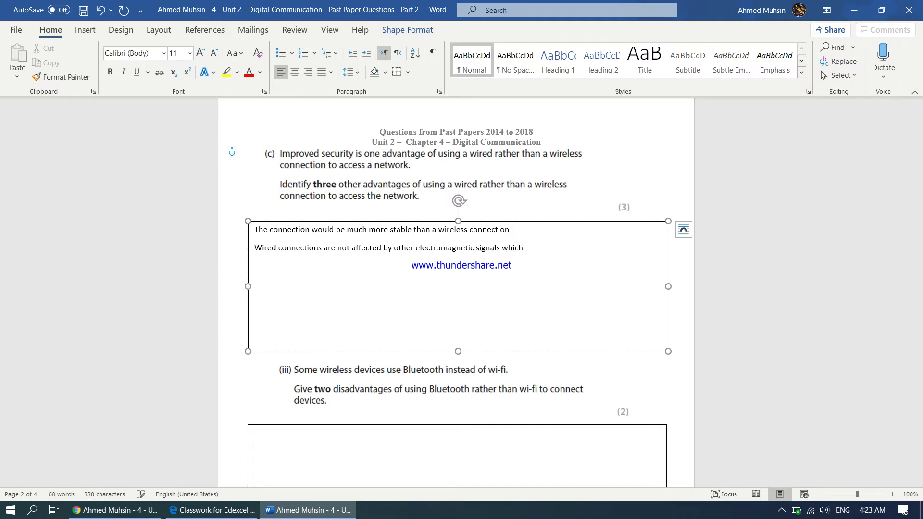
text(would cause i)
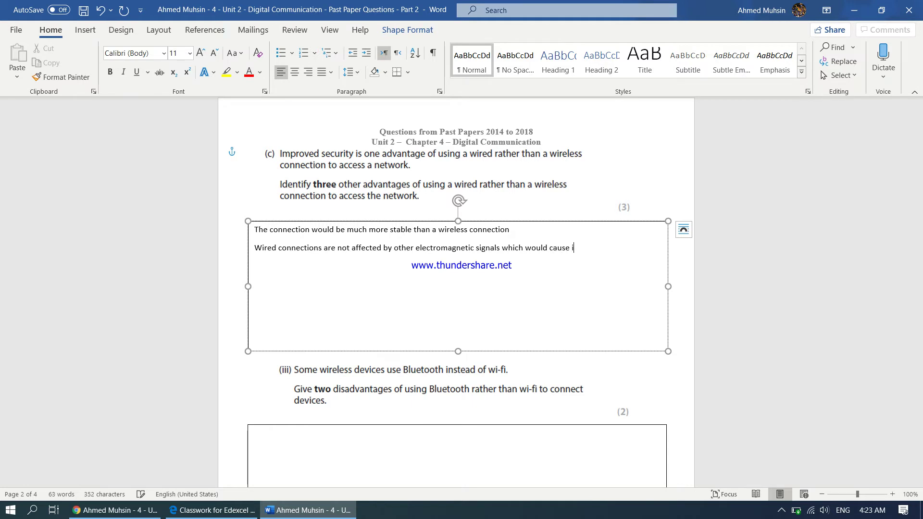
text(nterferences)
key(BackSpace)
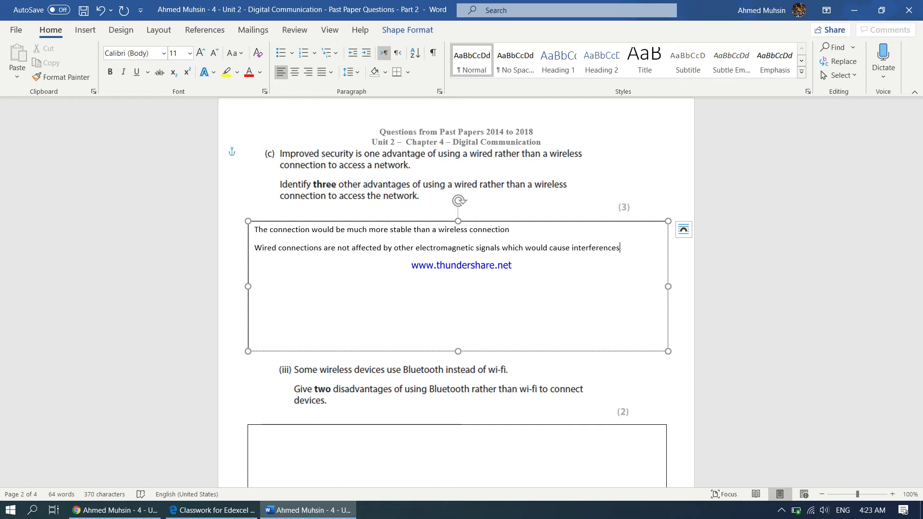
Add the third advantage as a new paragraph: "In wired connections, the connection will not be affected by physical obstacles.".
key(Return)
text(In wired connections)
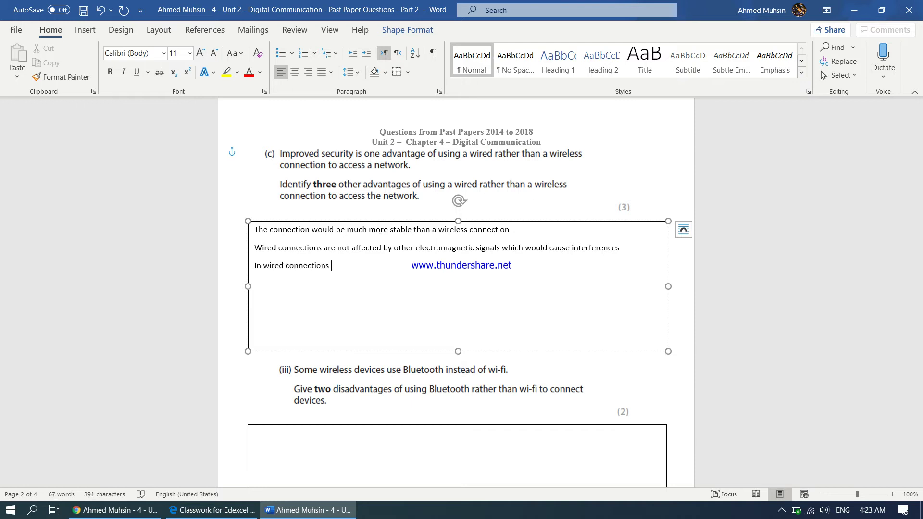
key(BackSpace)
text(, the connection )
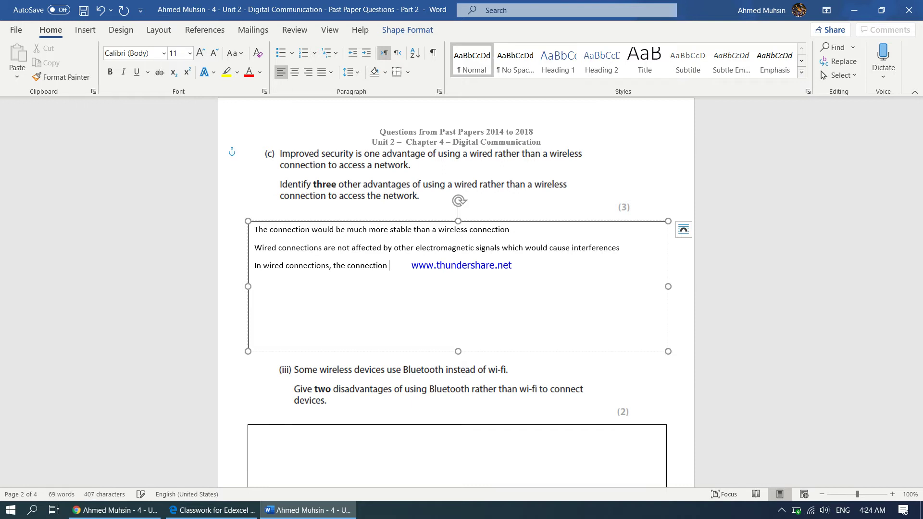
text(will not be affected by phy)
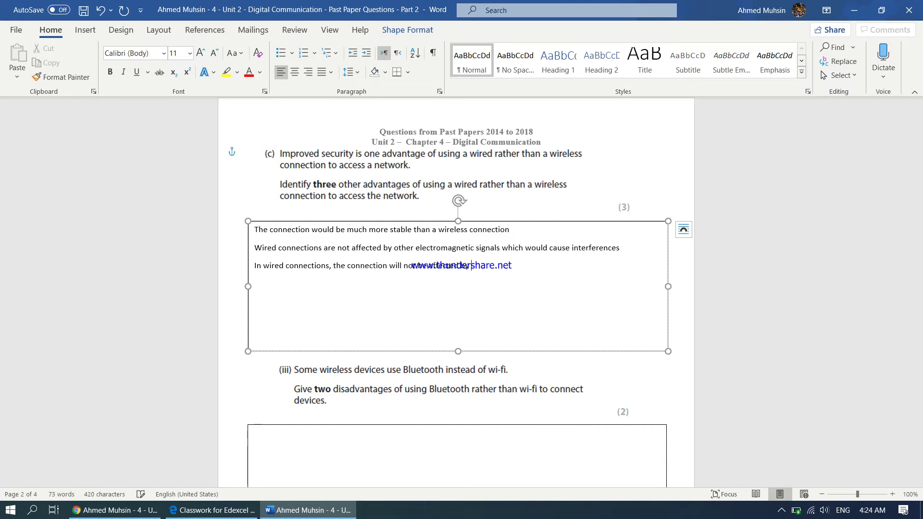
text(sical obstacles.)
Answer question (iii) with two paragraphs: "Bluetooth has a shorter signal range than wi-fi" and "Bluetooth has a lower bandwidth than wi-fi signals".
scroll(364, 231, down, 3)
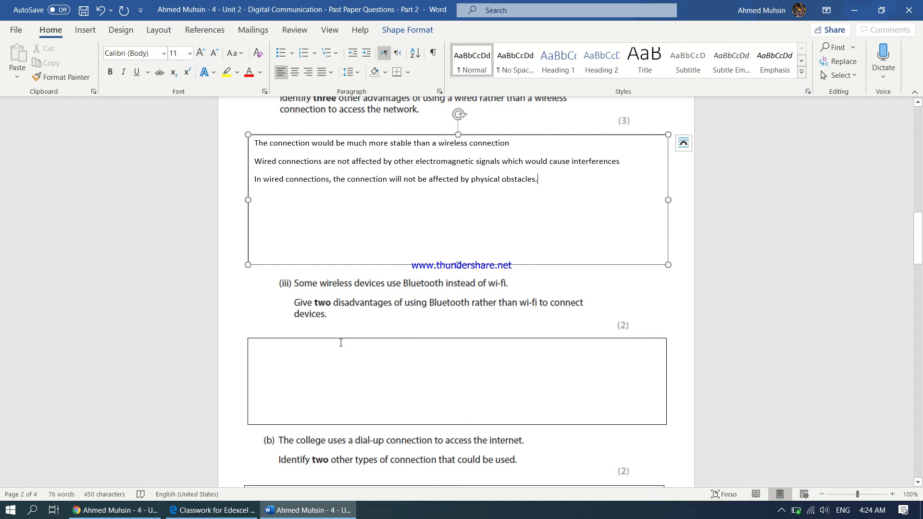
click(310, 358)
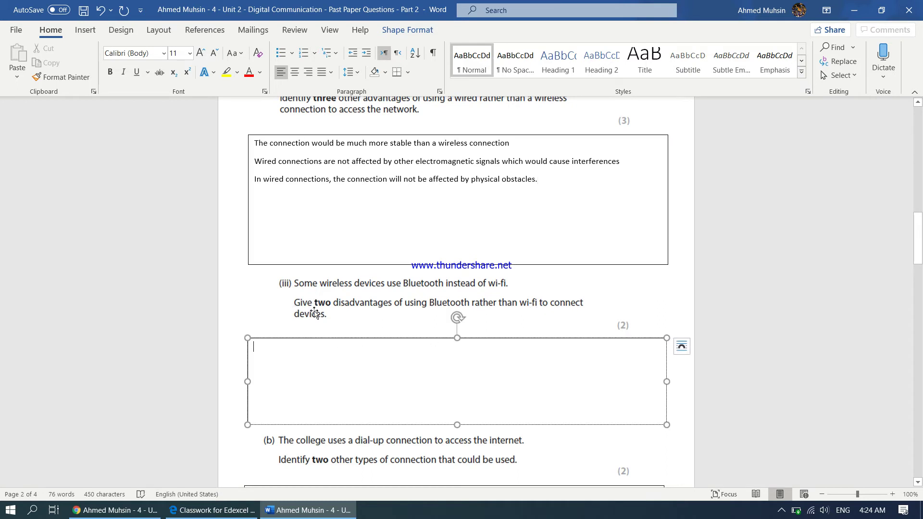
text(Bluetooth has a shorter s)
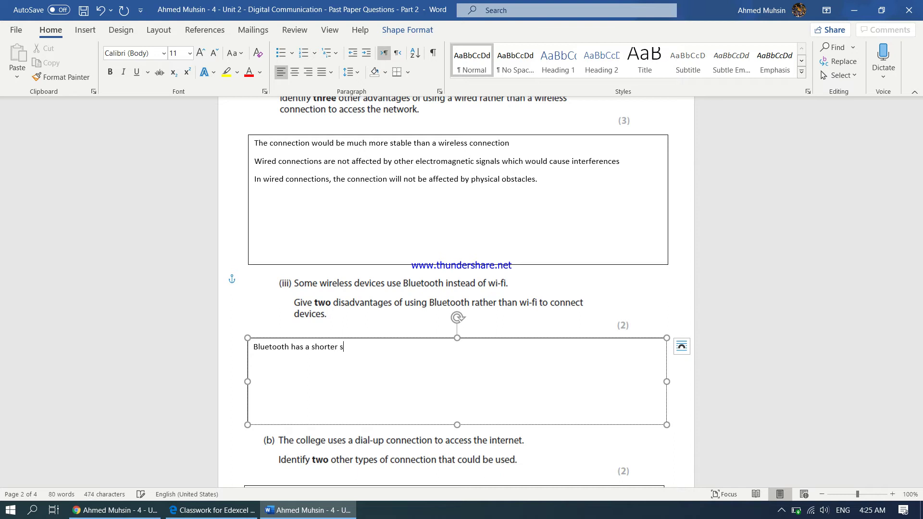
text(ignal range than wi-fi)
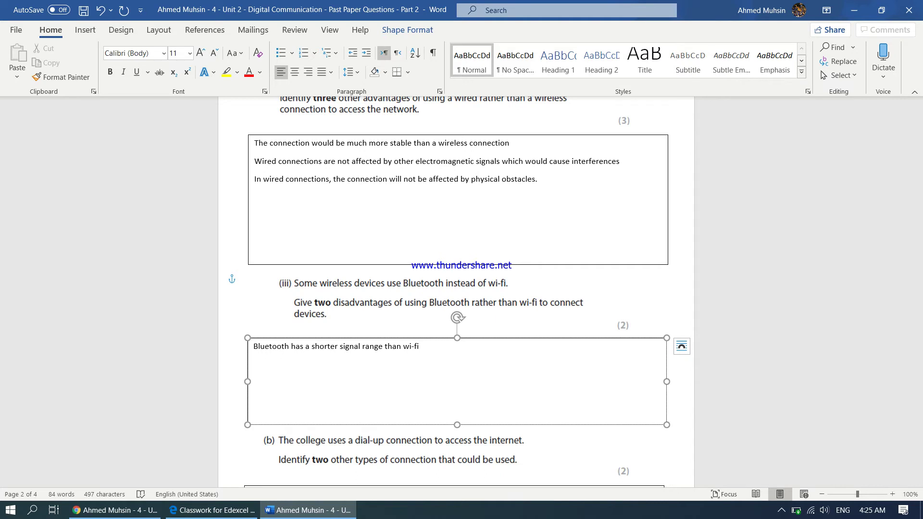
text(Bluetooth has a lower bandwidth )
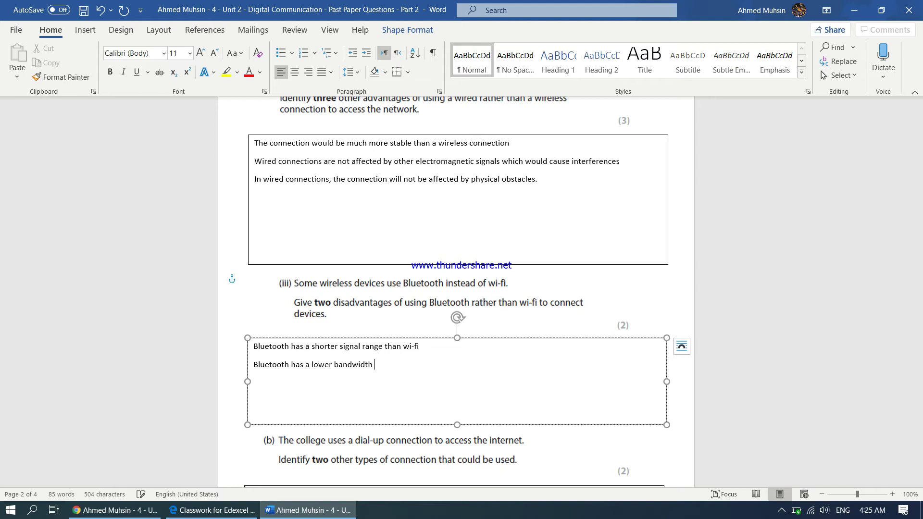
text(than wi-fi signals)
Answer question (b) on alternatives to dial-up with "3G" and "Wi-Fi" on separate lines, and dismiss the low battery notice.
scroll(383, 284, down, 3)
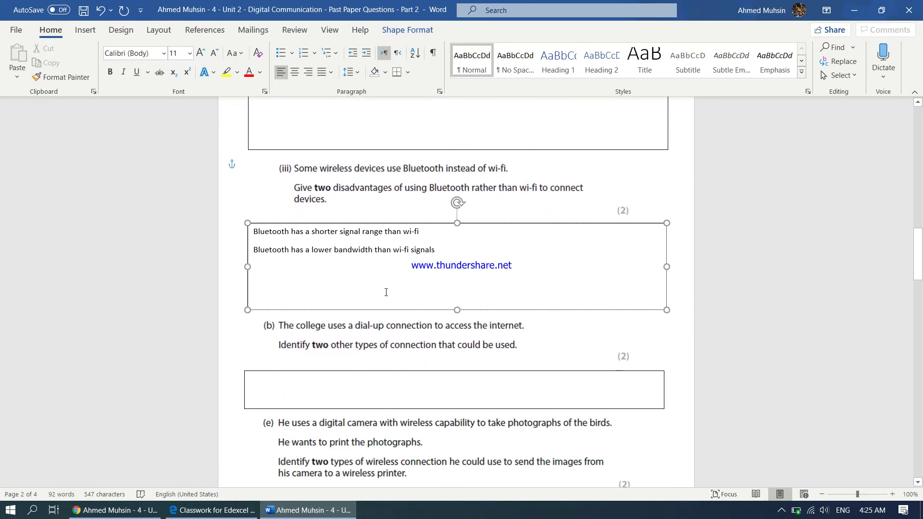
scroll(385, 292, down, 2)
scroll(387, 303, down, 1)
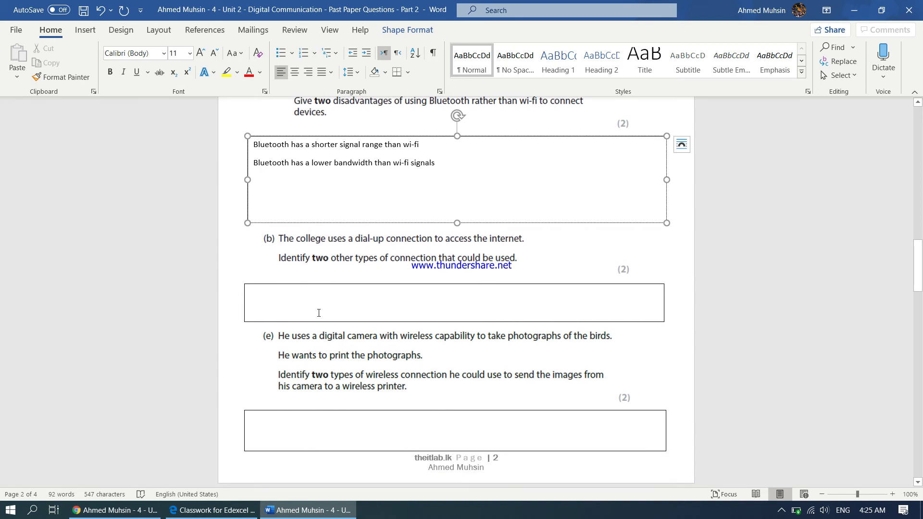
click(319, 313)
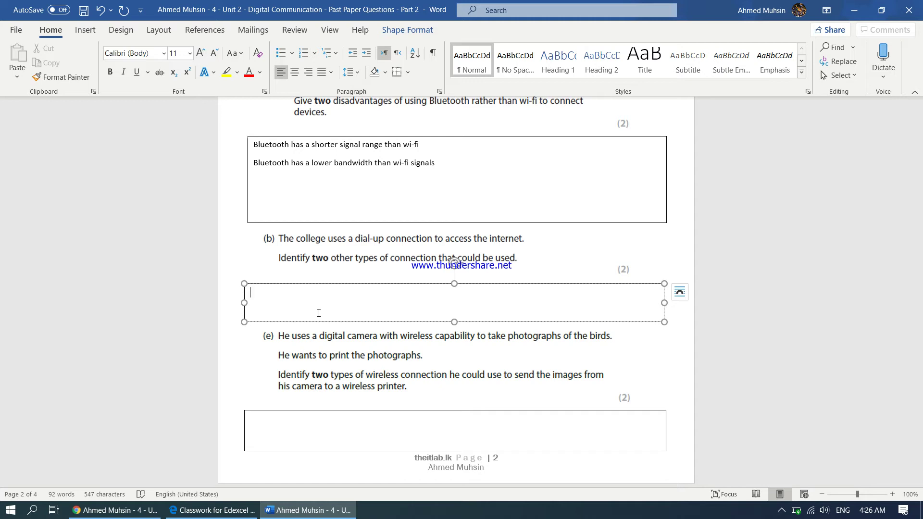
click(318, 313)
text(wi)
key(BackSpace)
key(BackSpace)
text(3G)
key(Return)
text(Wi-Fi)
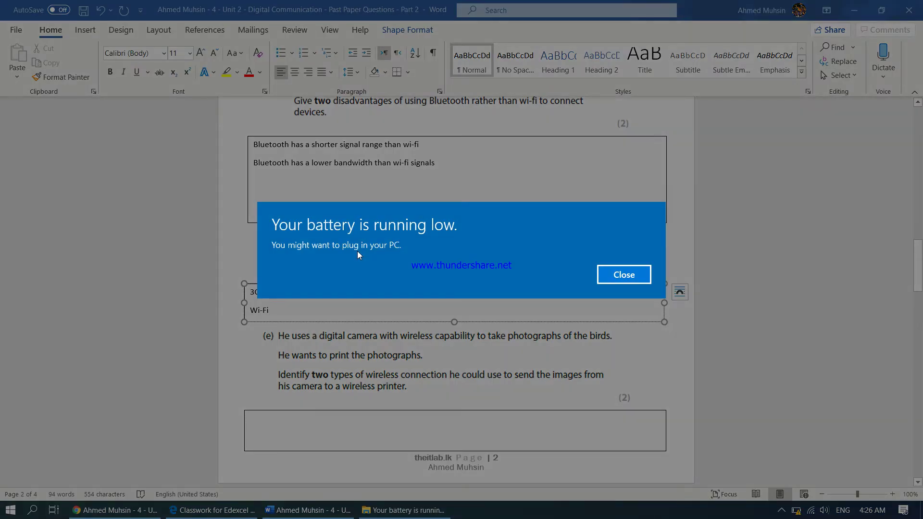
click(620, 274)
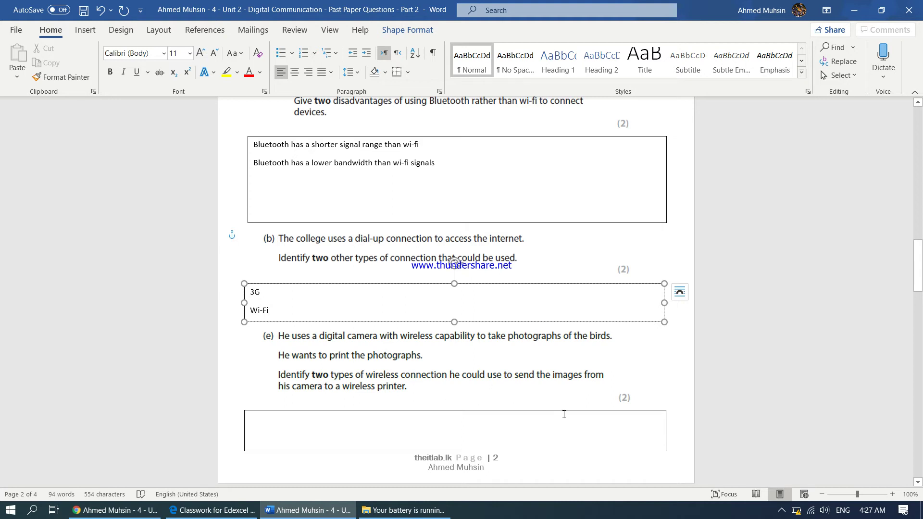
Answer question (e) on sending camera images to a wireless printer with "Wi-Fi" and "Bluetooth" on separate lines.
click(536, 433)
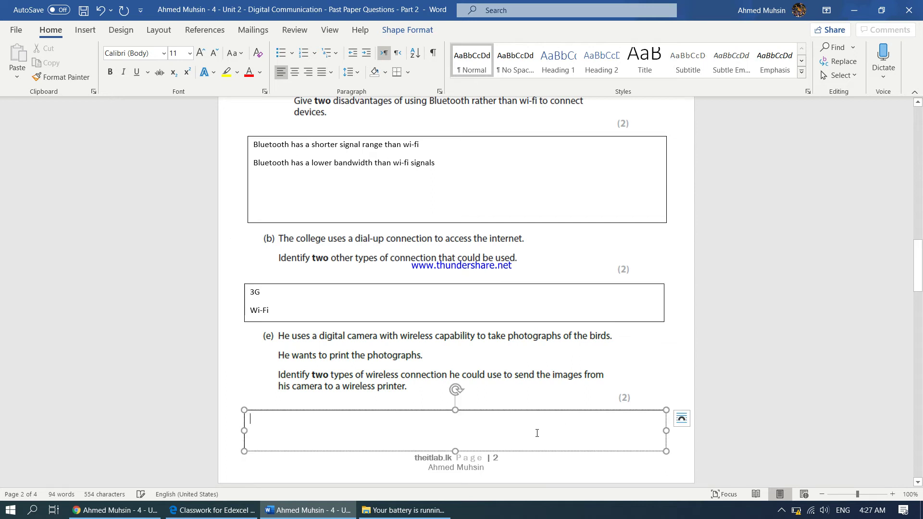
text(Wi-F)
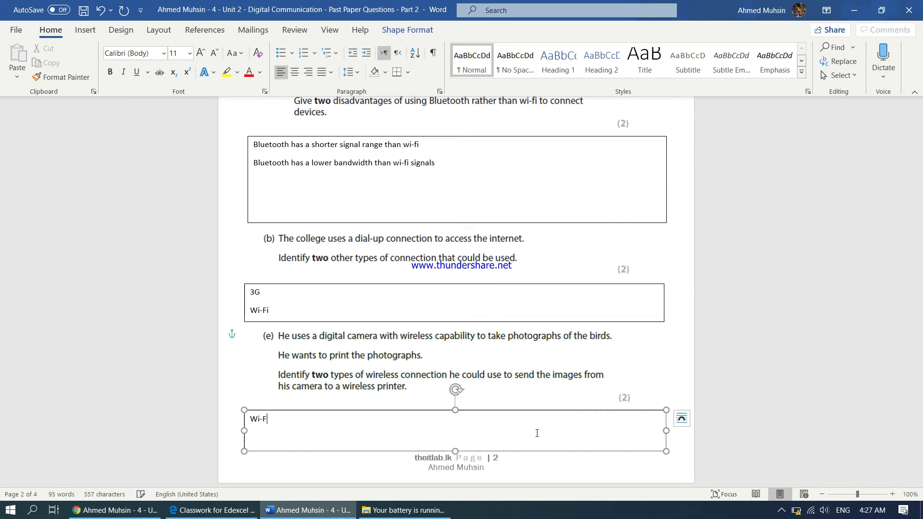
text(i Blueto)
text(tth)
key(BackSpace)
key(BackSpace)
key(BackSpace)
text(oth)
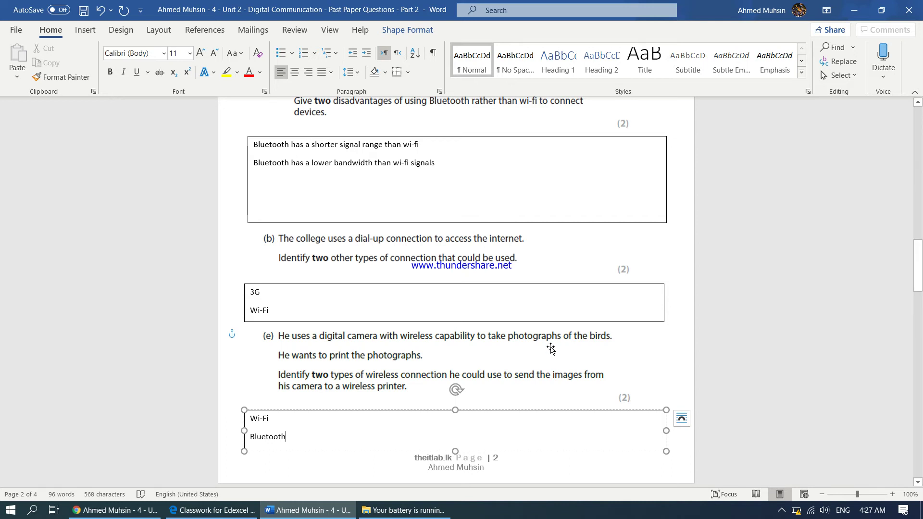
Answer question (ii) on one disadvantage of a wired connection with "Wired connections can cause tripping hazards".
scroll(550, 347, down, 8)
scroll(551, 347, down, 3)
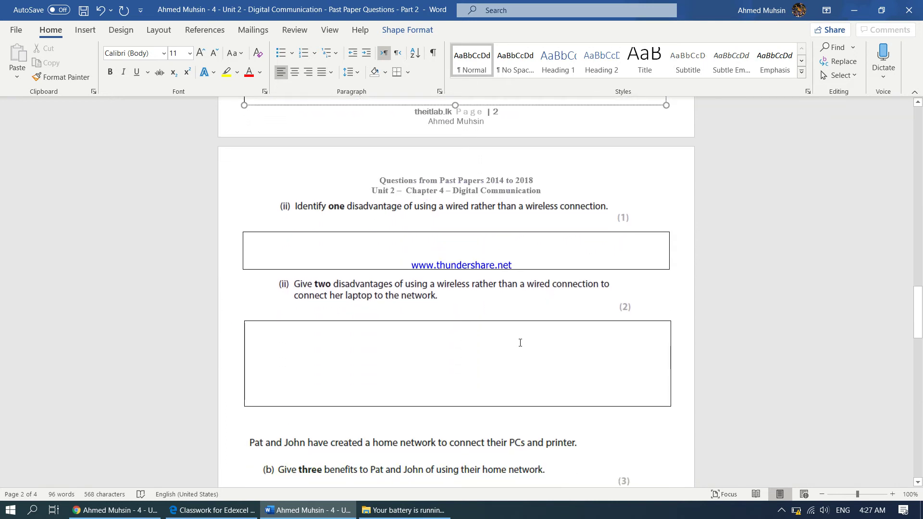
click(307, 184)
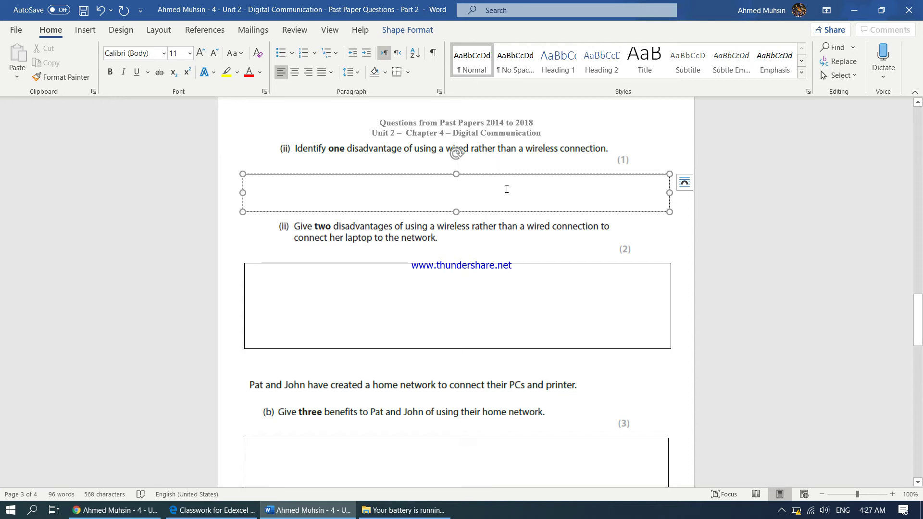
text(W)
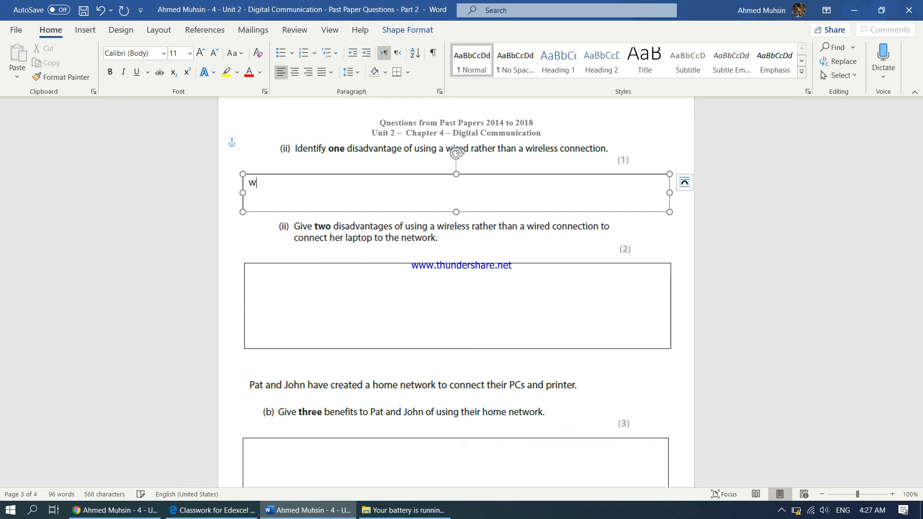
text(ired connections can cause tripp)
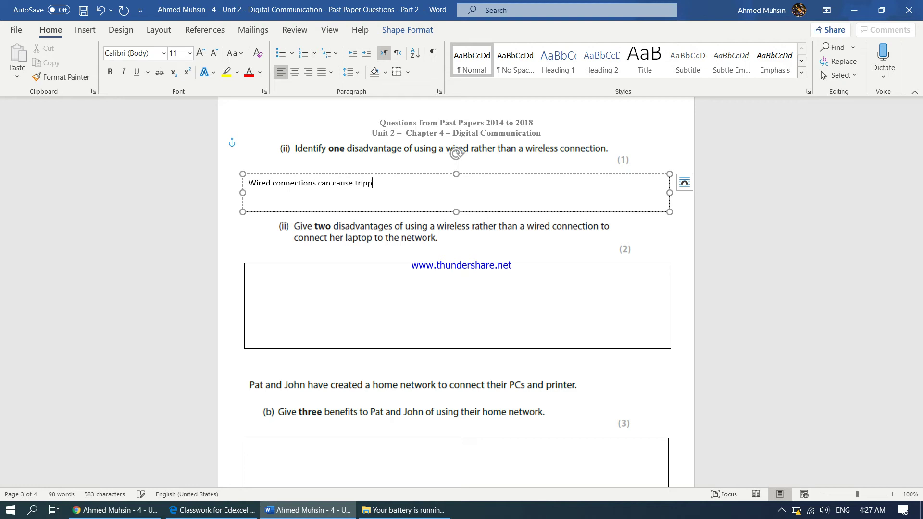
text(ing hazards)
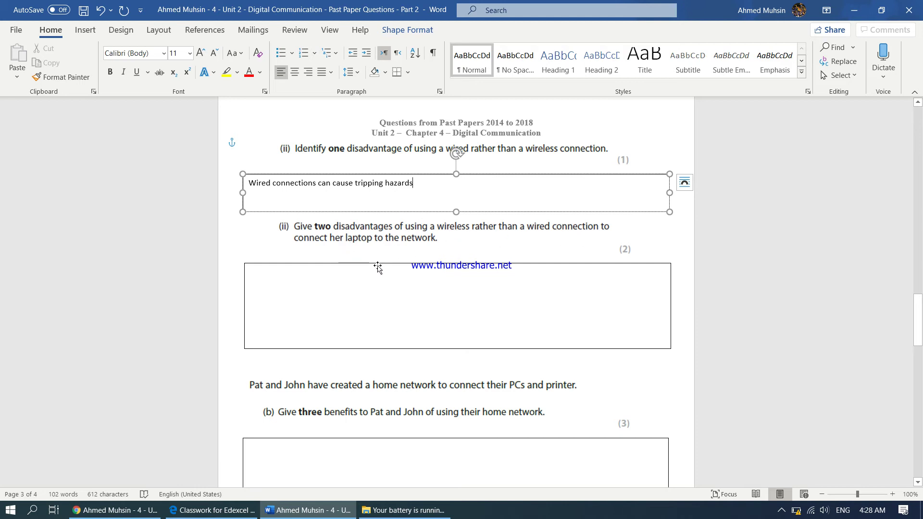
Enter two wireless disadvantages for the laptop question: "Wireless signals are easily affected by physical obstacles" and "Wireless signals are not very secure".
click(404, 289)
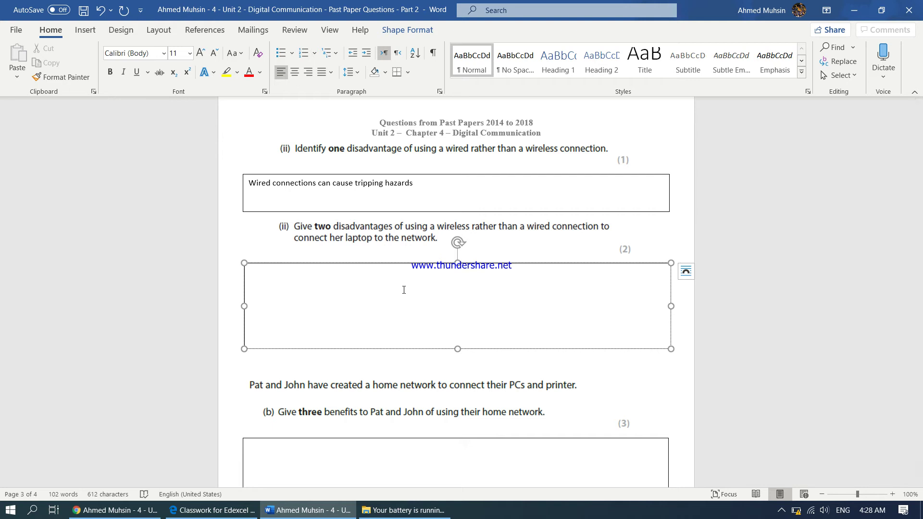
text(Wireless signals are ea)
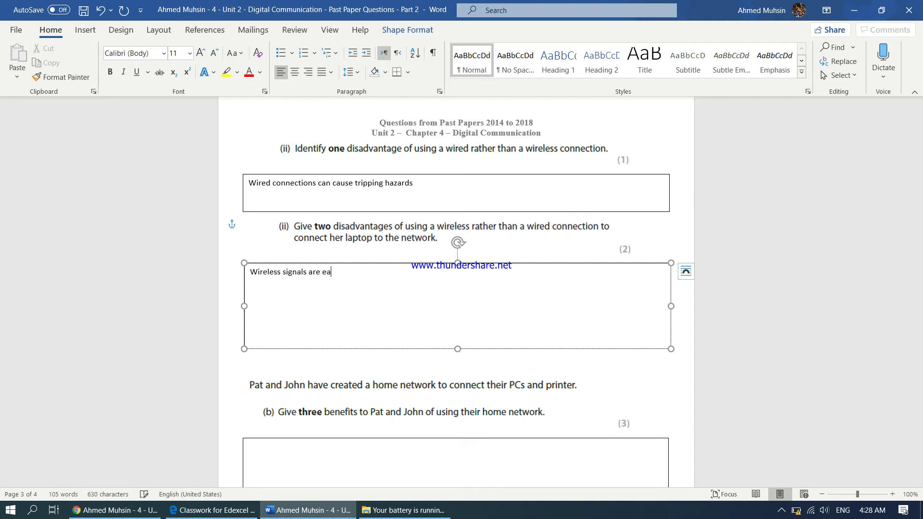
text(sily affected by physical obstacles)
key(Return)
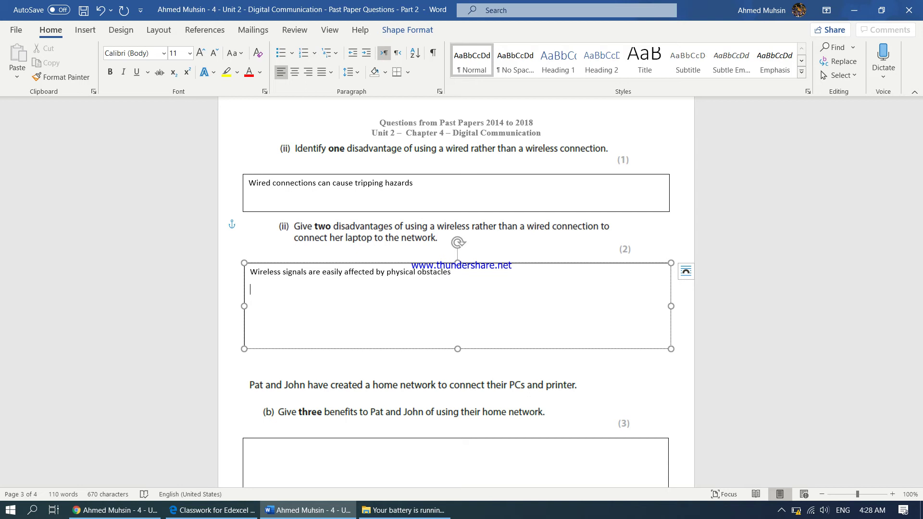
text(Wireless signals are not very secure)
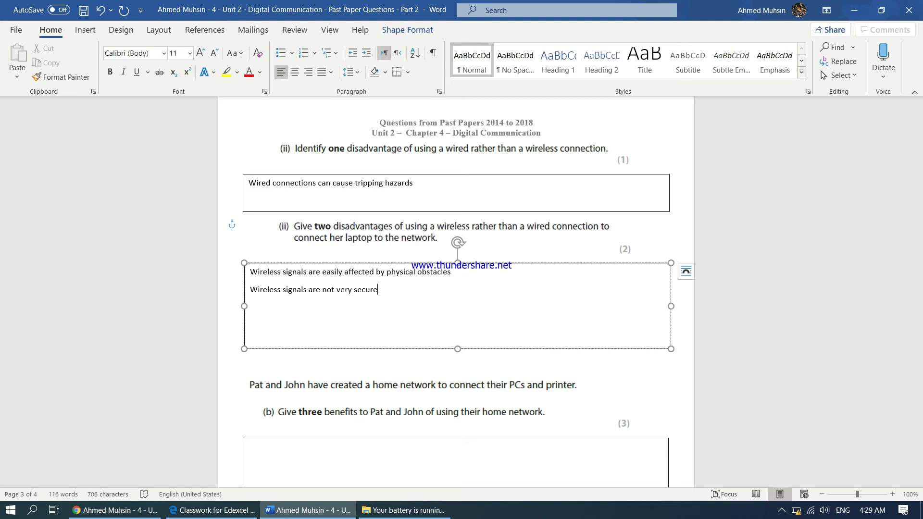
Enter the first benefit in the home network question's answer box: "The printer can be shared between each other in the network".
scroll(400, 285, down, 5)
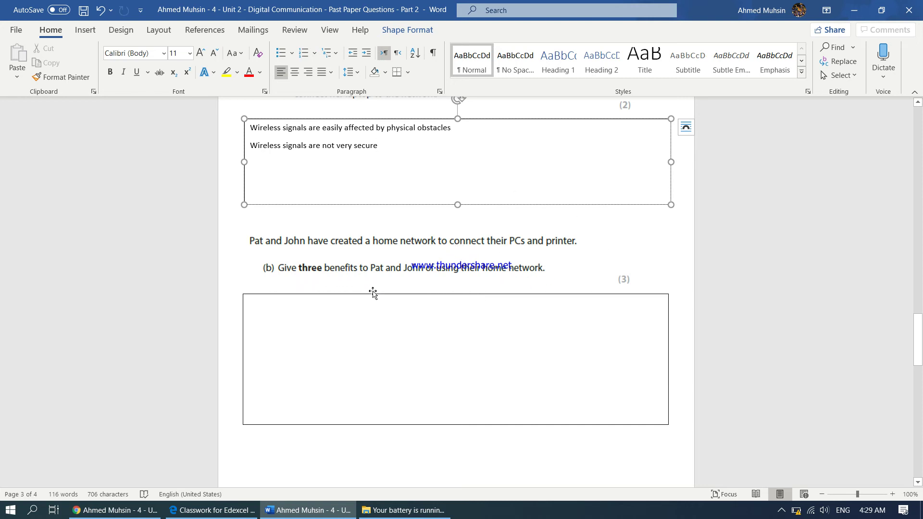
click(534, 312)
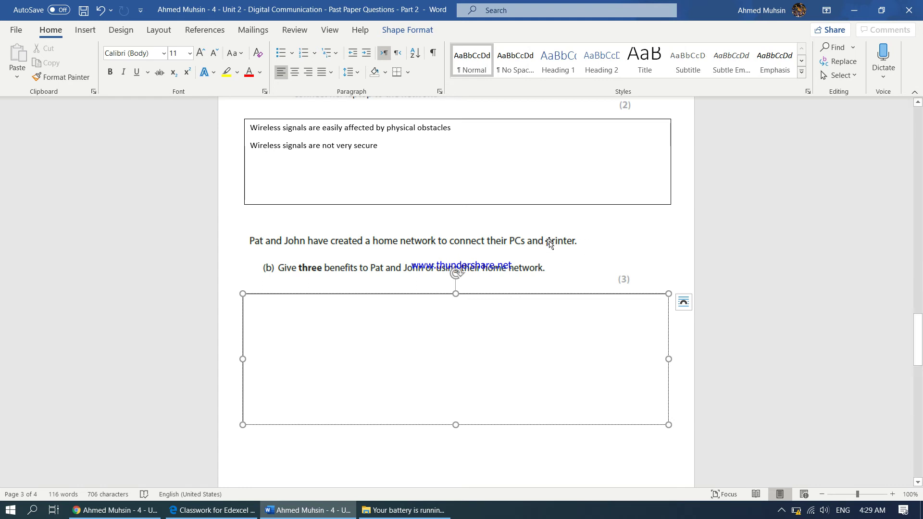
text(The printer can be shared between each other in the network)
Add a second benefit paragraph saying the two named people "can access each others device from their own device (roaming profile)".
key(Return)
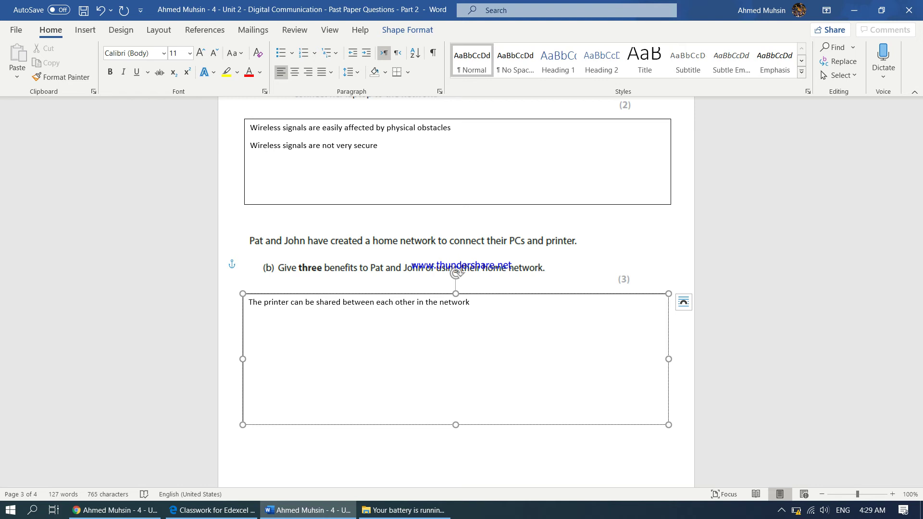
text(Pat and John can access each ot)
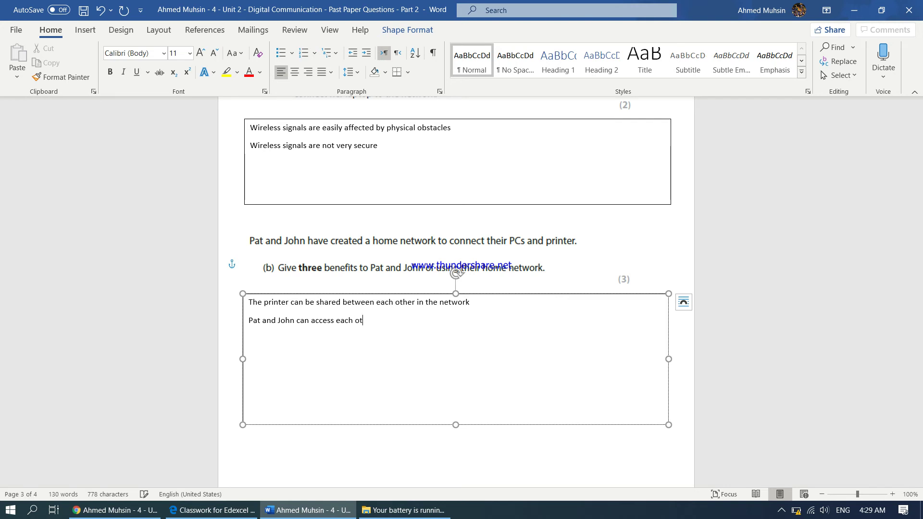
text(hers device from their own device)
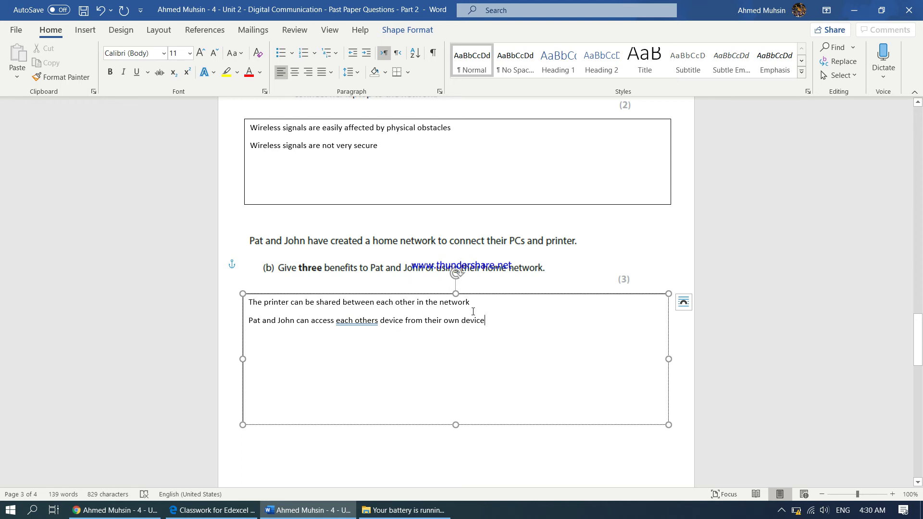
text((ro)
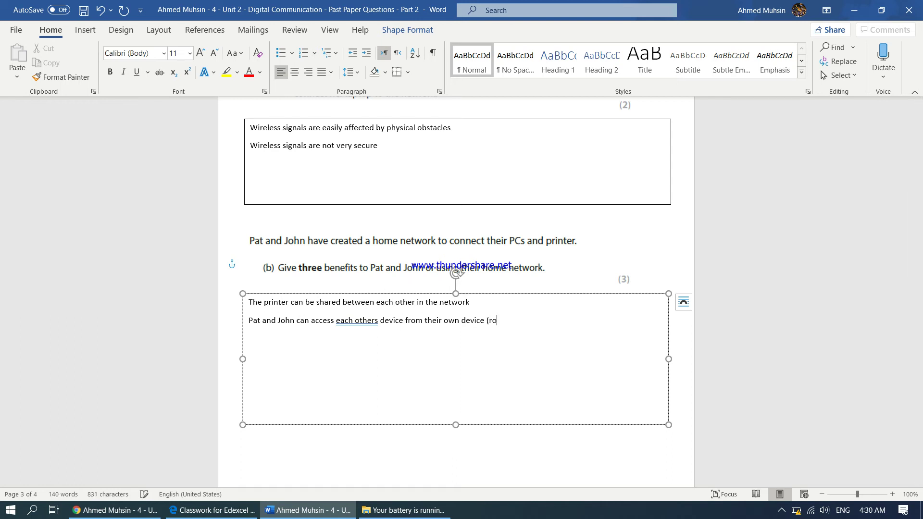
text(aming profile))
Add a third benefit paragraph saying the two named people "can work together on the same file (collaborative working)".
key(Return)
text(Pat and John can work together )
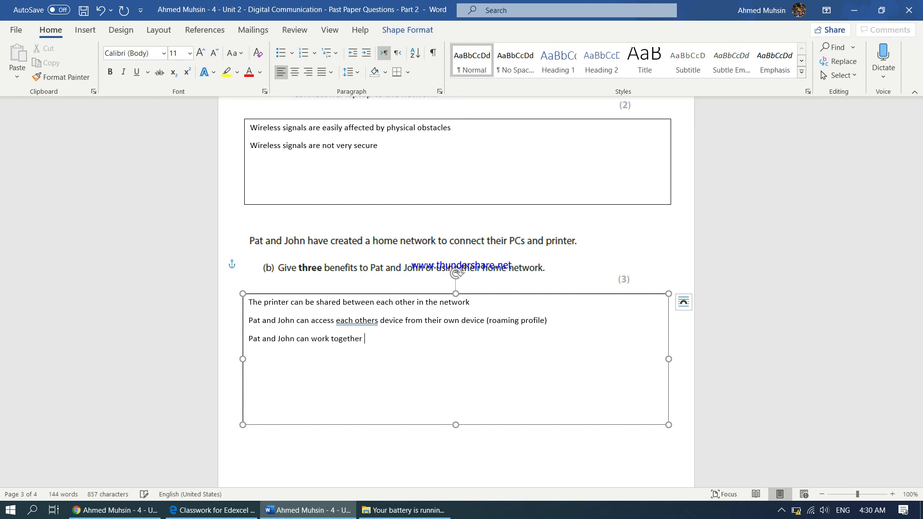
text(on the same file (collaborative wor)
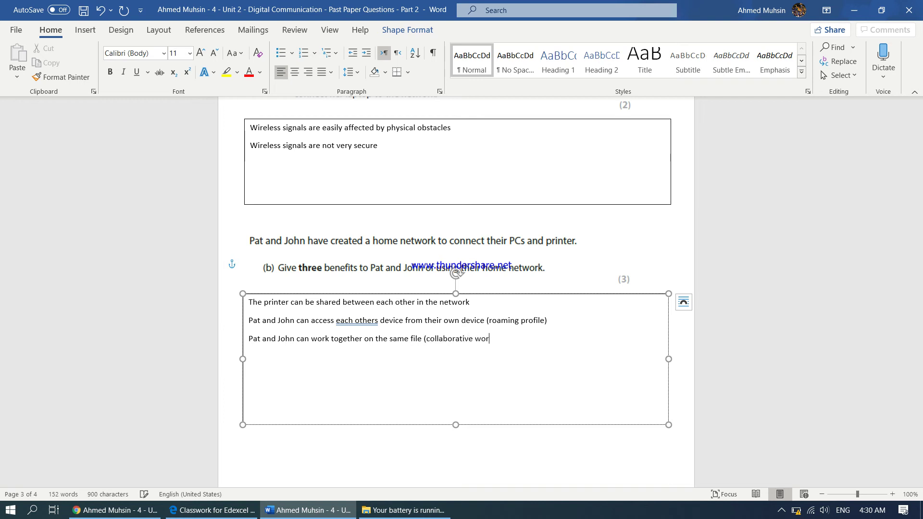
text(king))
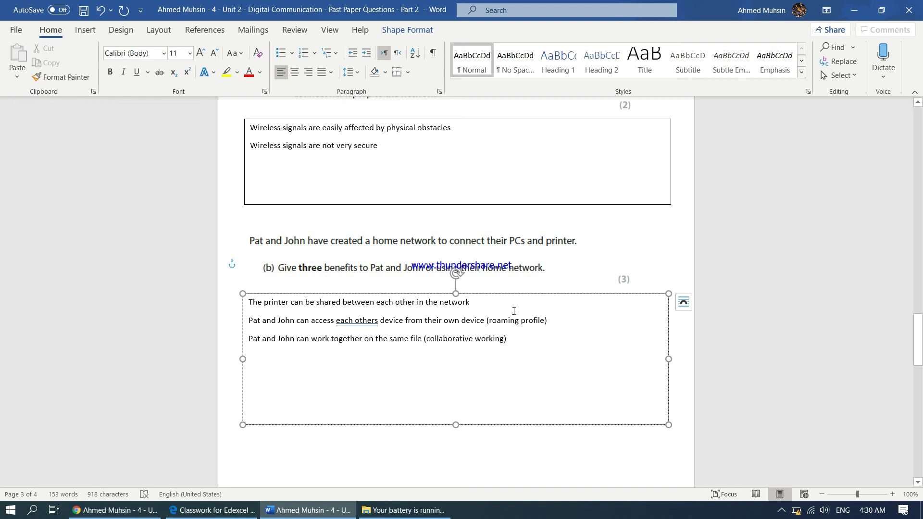
scroll(514, 312, down, 10)
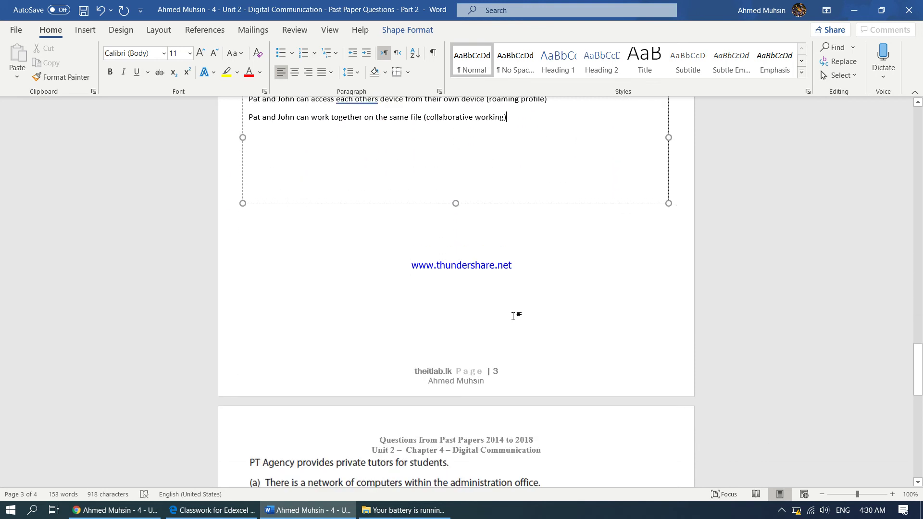
Enter the first staff benefit in the PT Agency network answer box: "Peripheral devices such as a printer can be shared between users/devices in the network".
scroll(514, 318, down, 5)
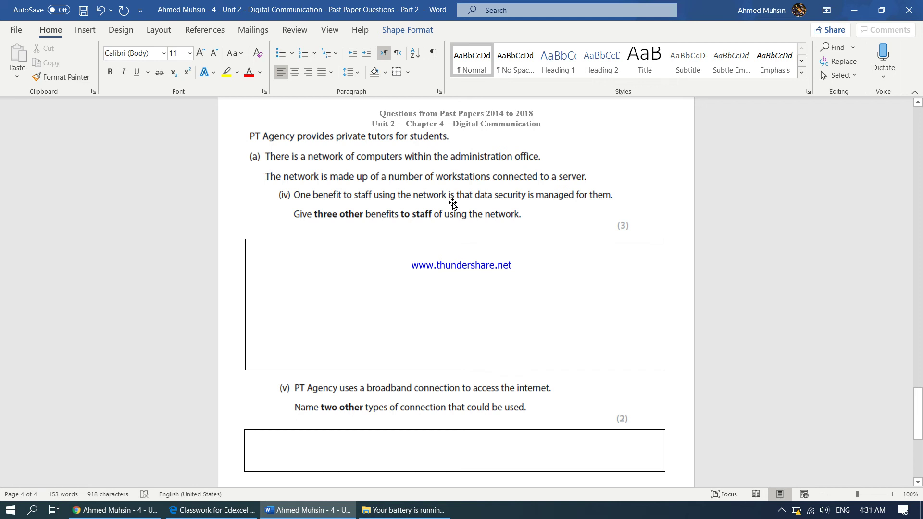
click(331, 254)
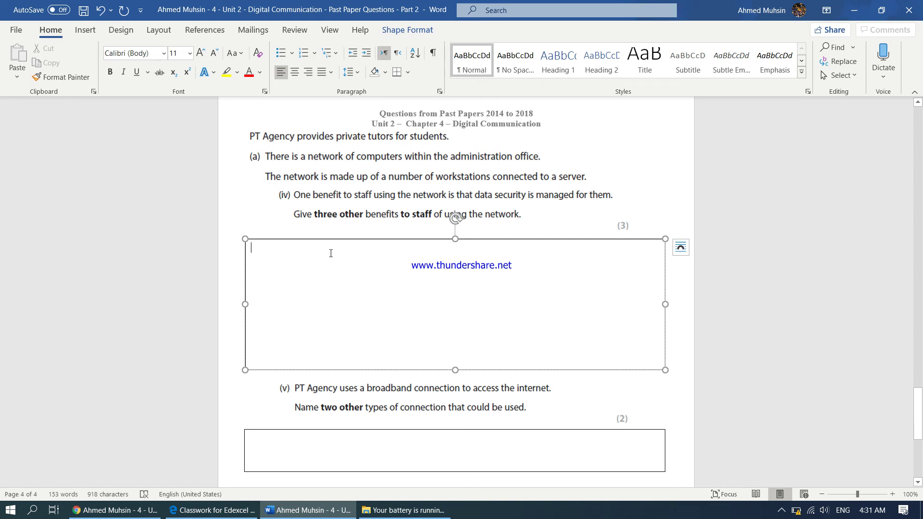
text(Peripheral devices such as a printer )
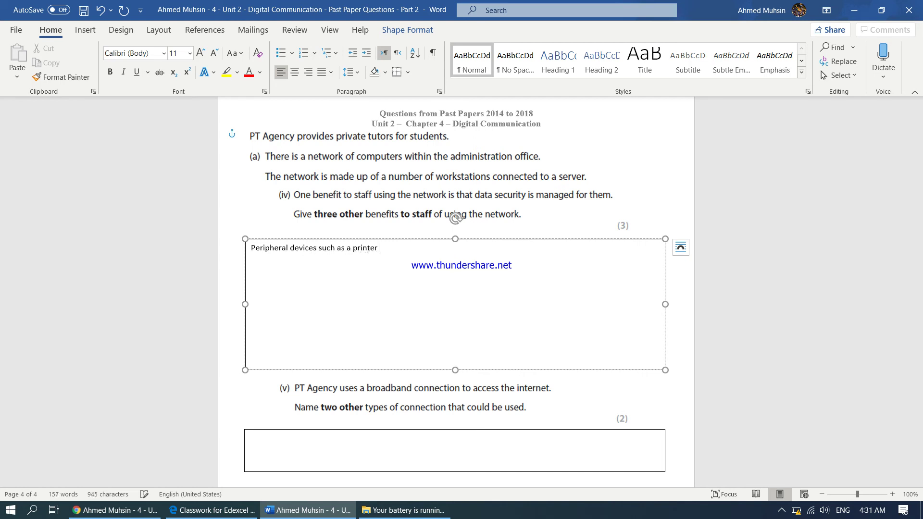
text(can be shared between users in the network)
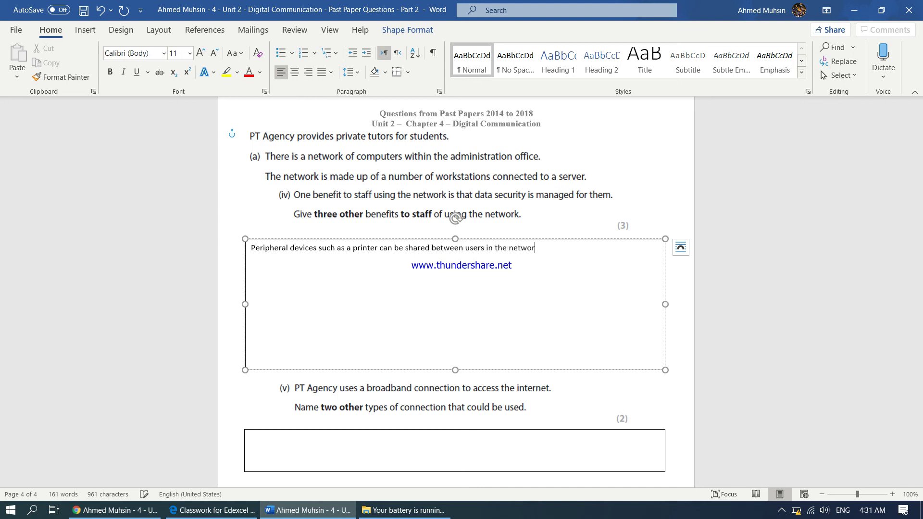
click(484, 247)
text(/devices)
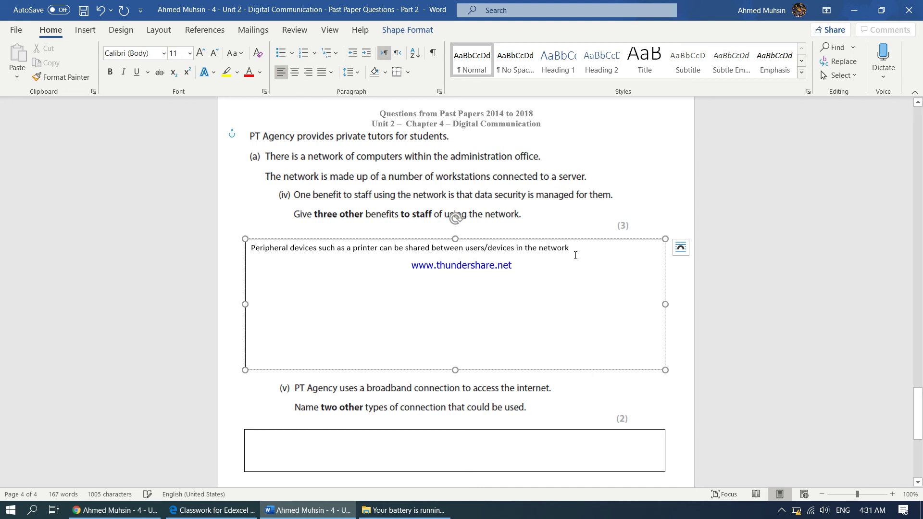
Add two more staff benefit paragraphs: "Students and tutors can work collaboratively" and "All files of the network can be stored in one central location".
key(Return)
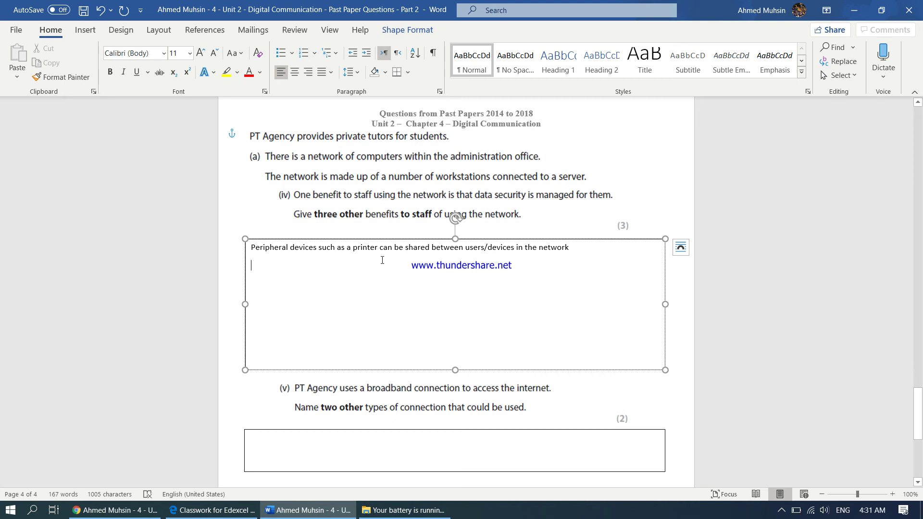
text(S)
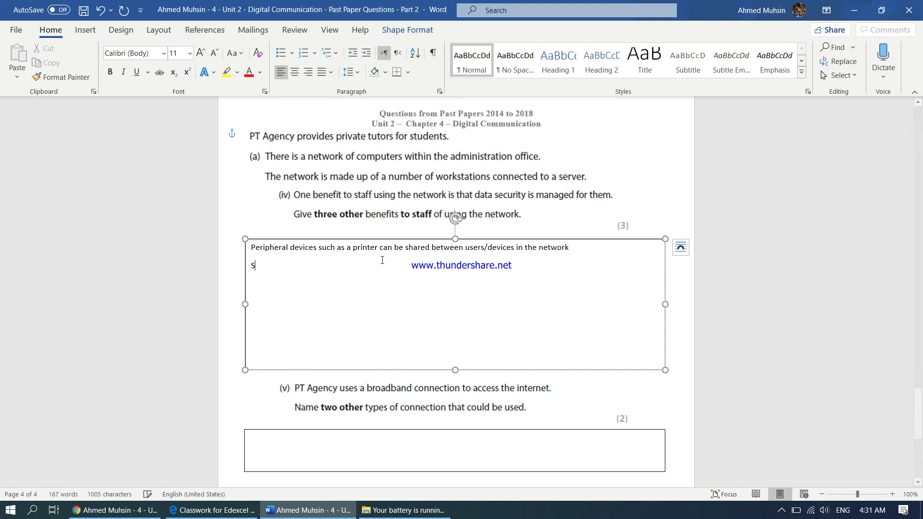
text(tudents and tu)
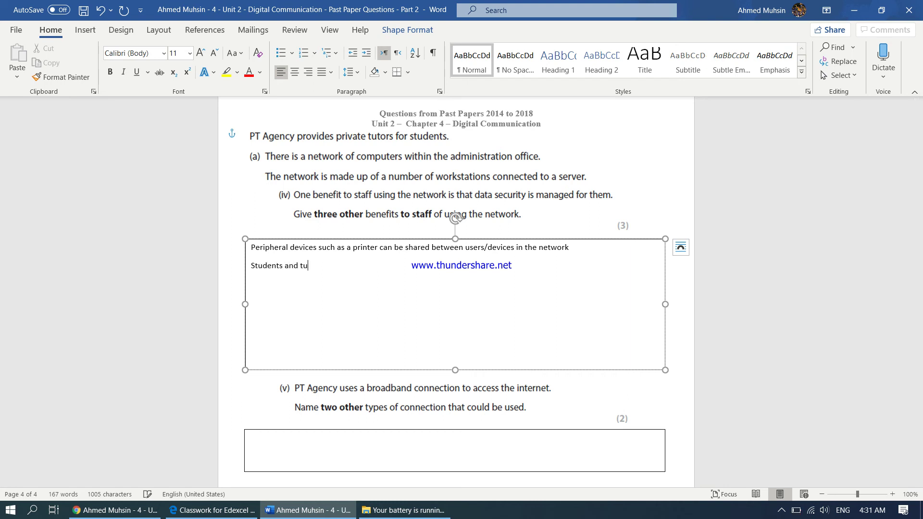
text(tors can work collaboratively)
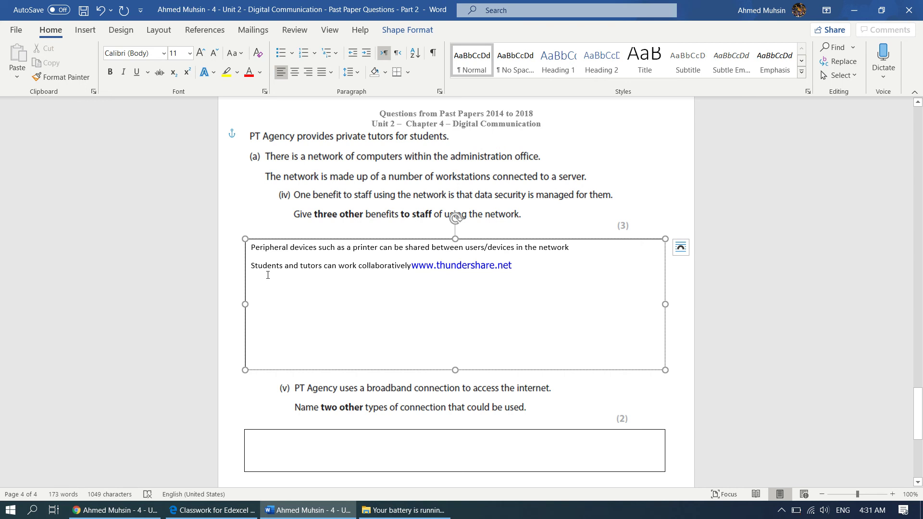
text(All files of the network can be s)
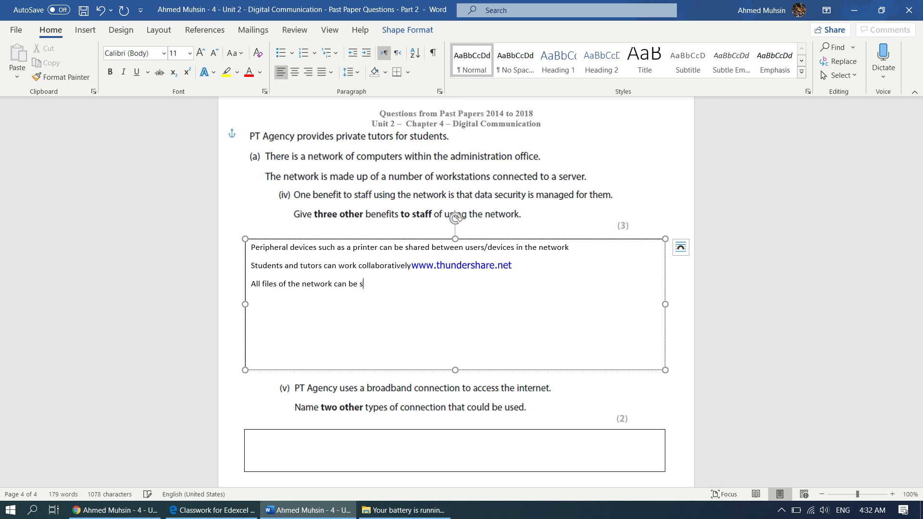
text(tored in one central location)
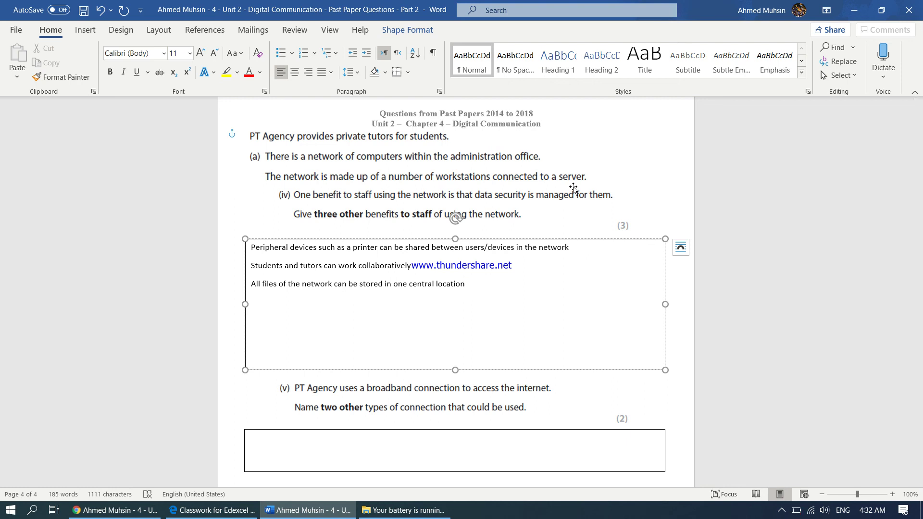
Minimize the interrupting console window and list 4G, Wi-Fi and ADSL on separate lines in the PT Agency connection types answer box.
scroll(573, 189, down, 4)
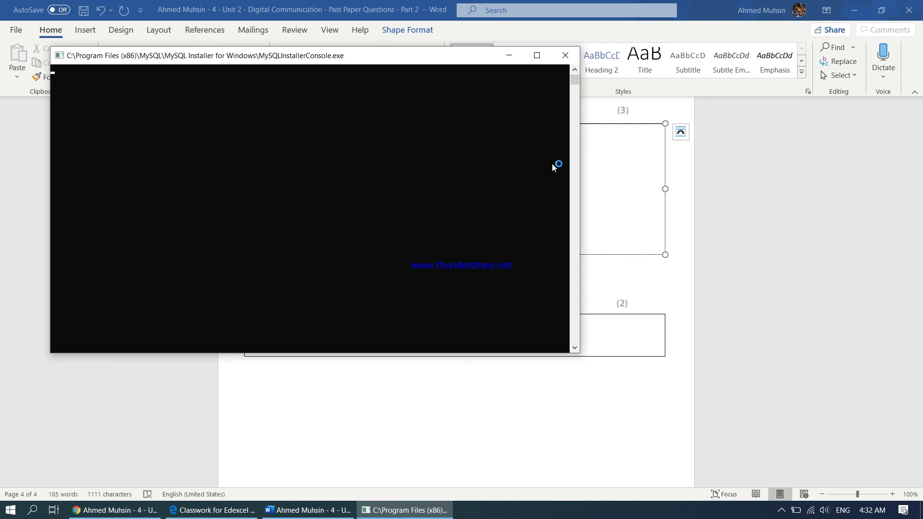
click(509, 55)
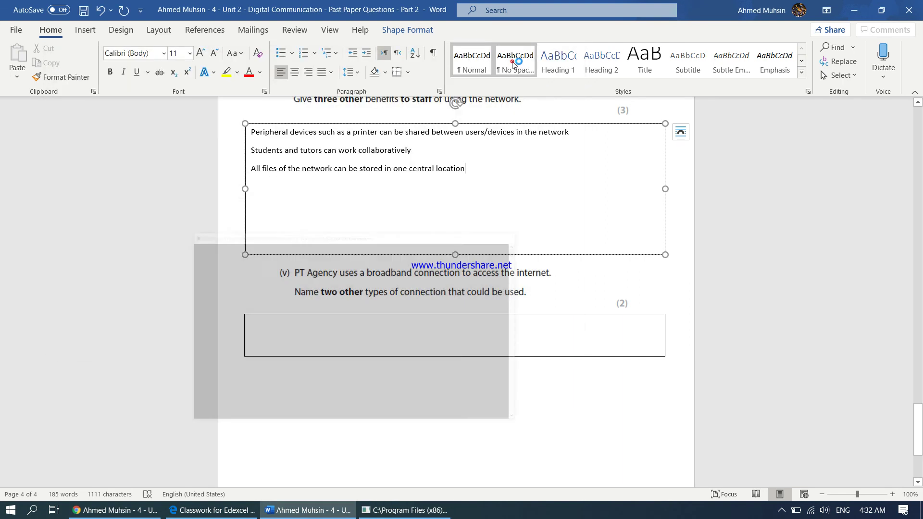
click(437, 338)
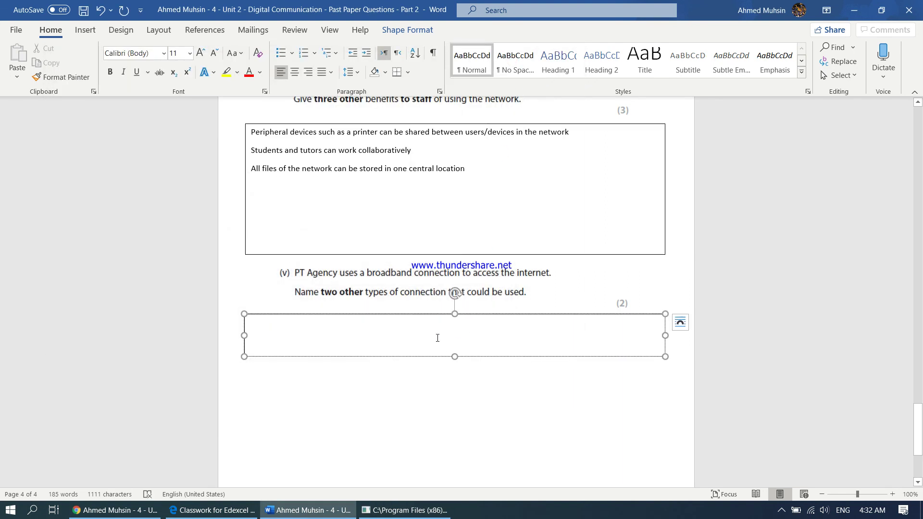
key(BackSpace)
key(BackSpace)
text(3G)
key(BackSpace)
key(BackSpace)
text(4G)
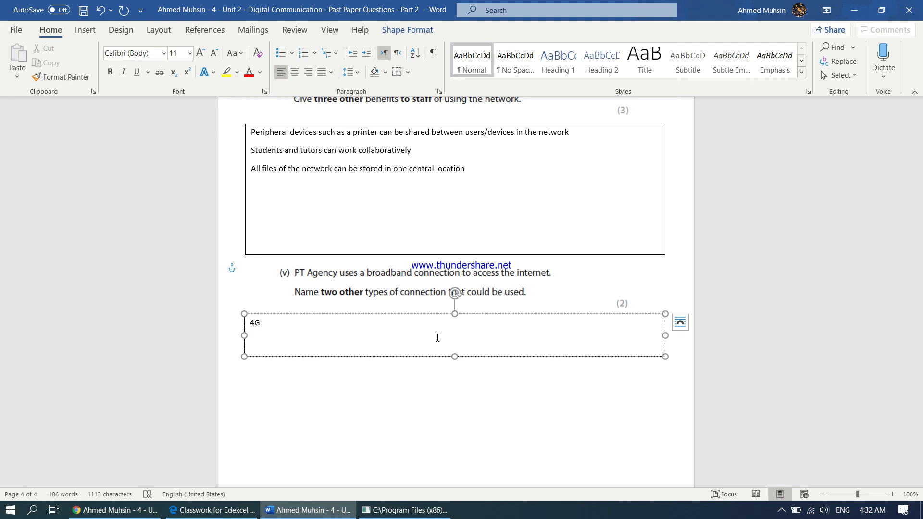
text( i-)
key(Return)
text(ADSL)
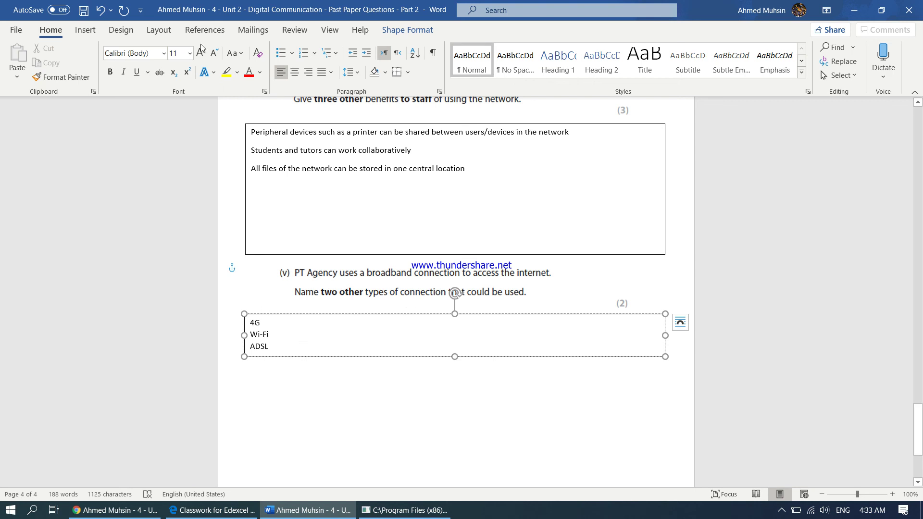
Check the end of the worksheet for remaining questions and save the document.
scroll(445, 309, down, 3)
scroll(616, 355, down, 3)
scroll(616, 354, up, 6)
click(88, 14)
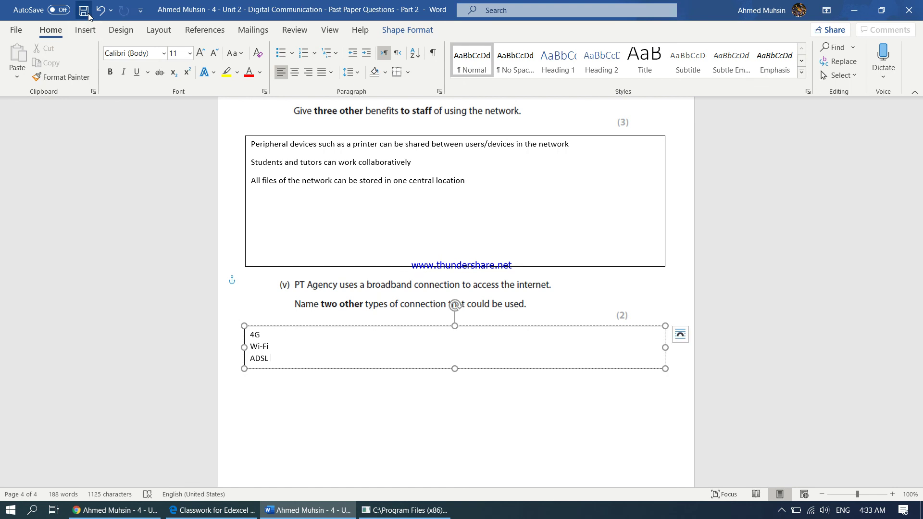
Switch to Google Classroom in Chrome, close the worksheet's file tab and preview, and open the Worksheet - Chapter 4 assignment page.
click(116, 510)
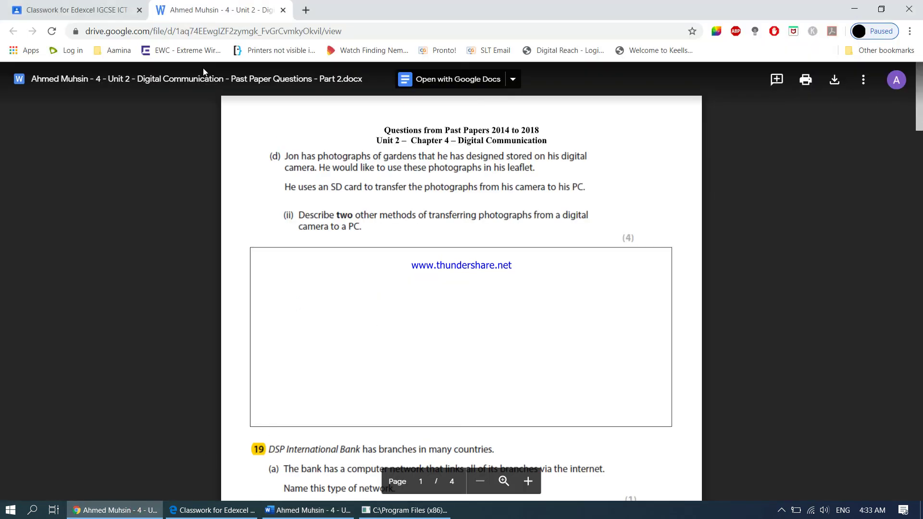
click(283, 10)
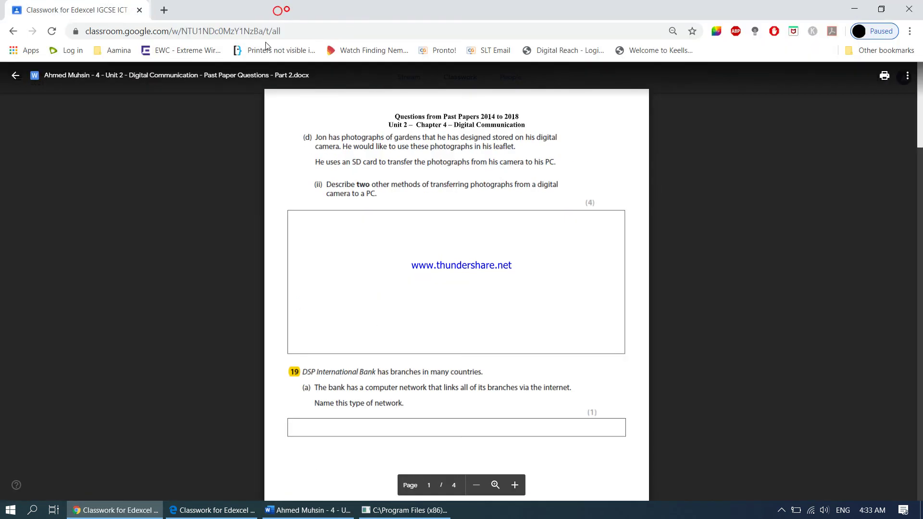
click(11, 76)
click(322, 431)
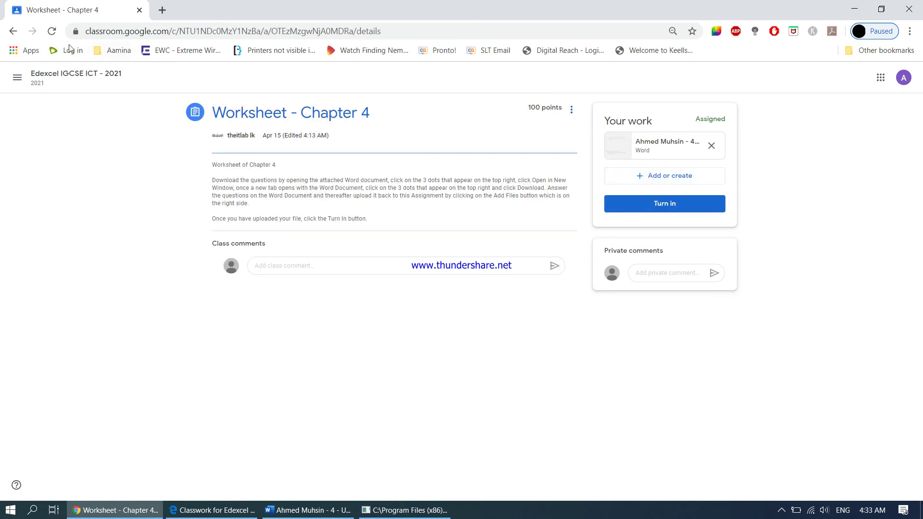
Return to the classwork list and expand Quiz - Chapter 4 under Lesson 6 - Digital Communication to view its instructions.
click(13, 31)
scroll(344, 375, down, 4)
scroll(340, 418, down, 7)
click(326, 469)
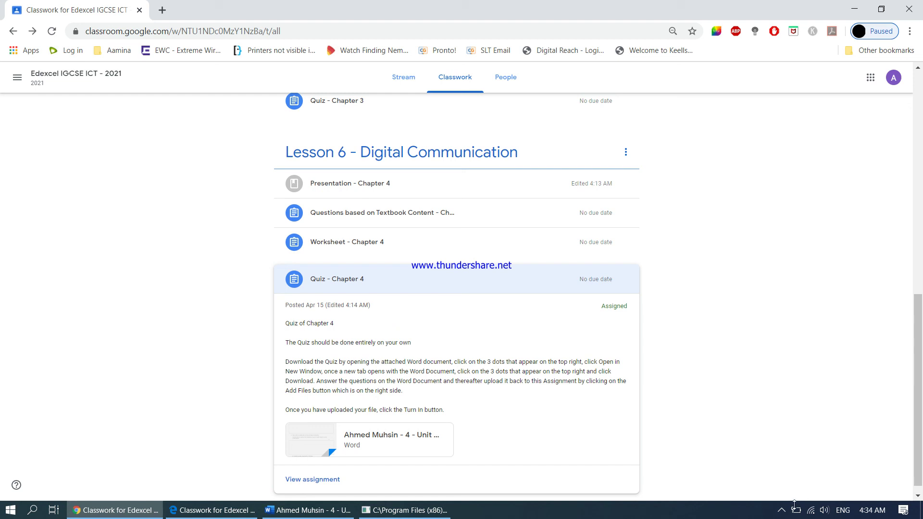
click(781, 510)
click(757, 489)
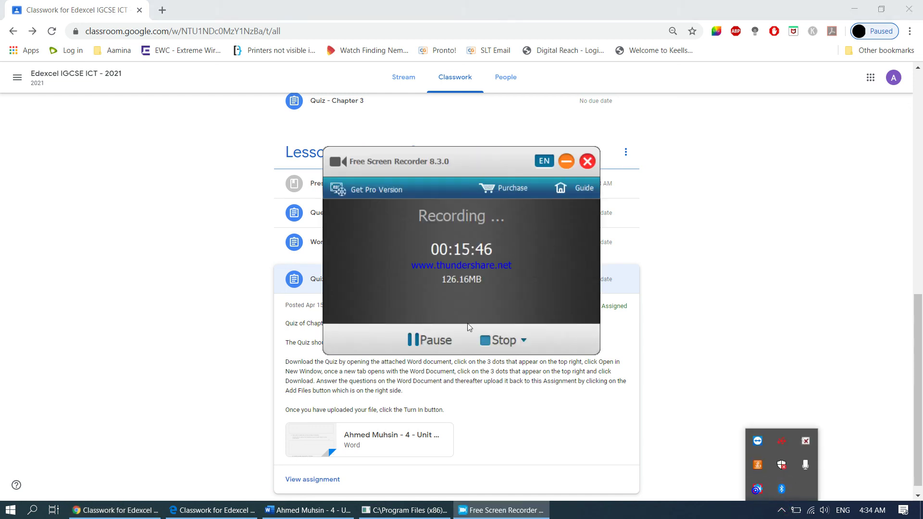